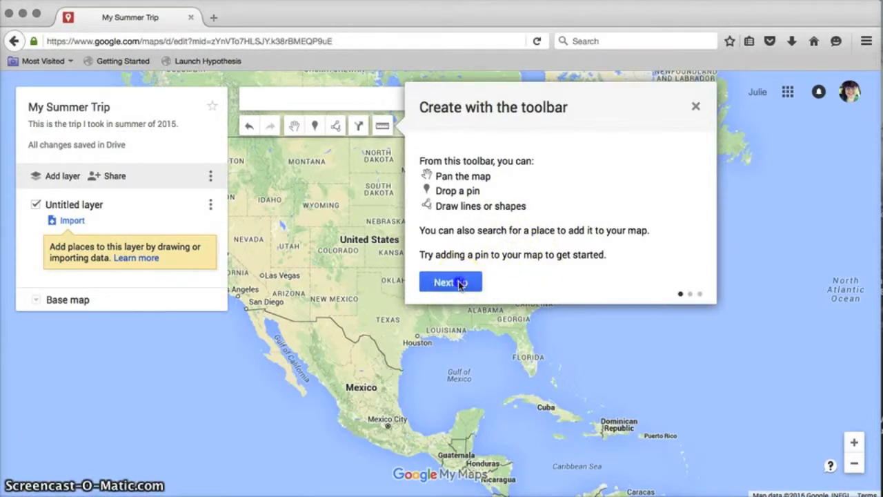
# Go through the introductory tips on the toolbar, styling and sharing, and dismiss them.
pyautogui.click(455, 282)
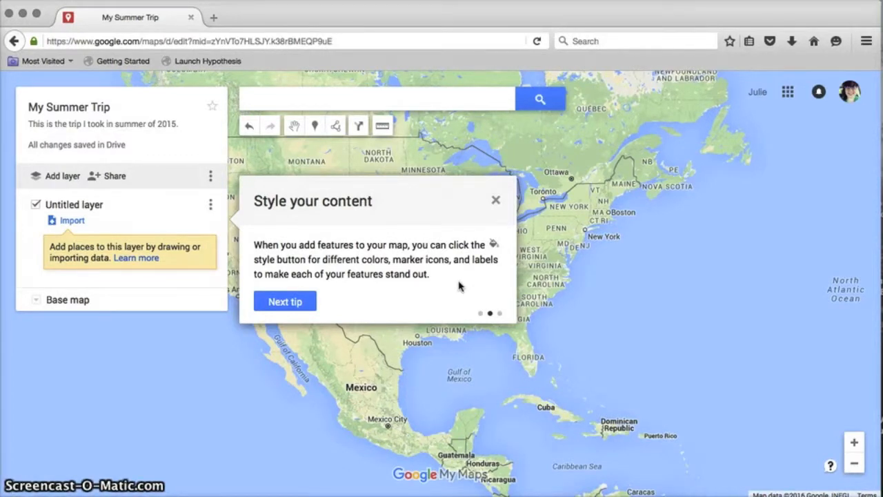
pyautogui.click(307, 302)
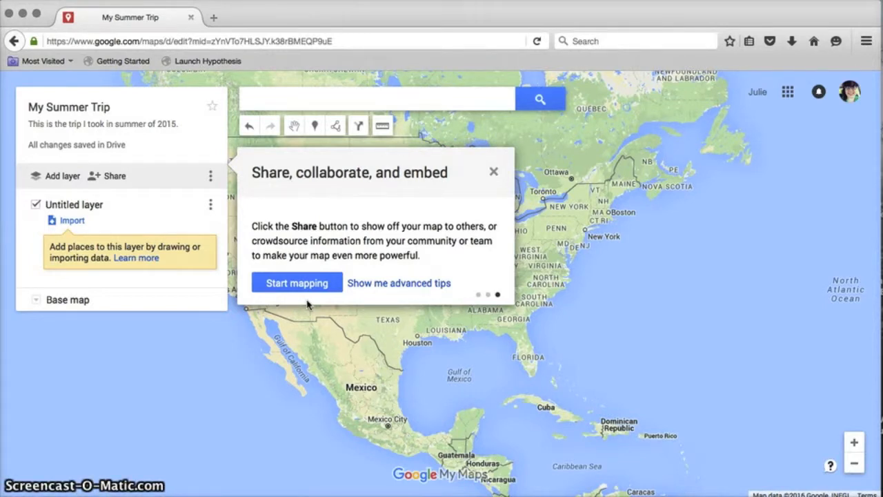
pyautogui.click(494, 171)
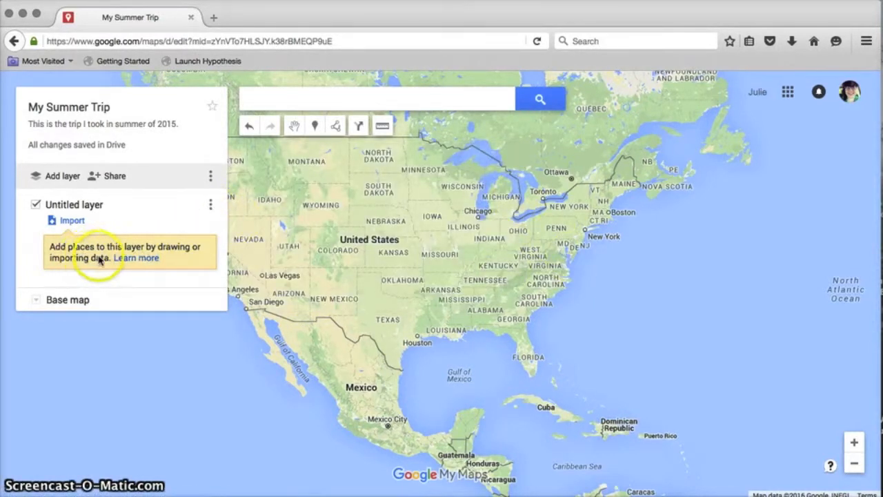
# Examine the file import options for the untitled layer and the layer's rename, delete and data table commands.
pyautogui.click(82, 221)
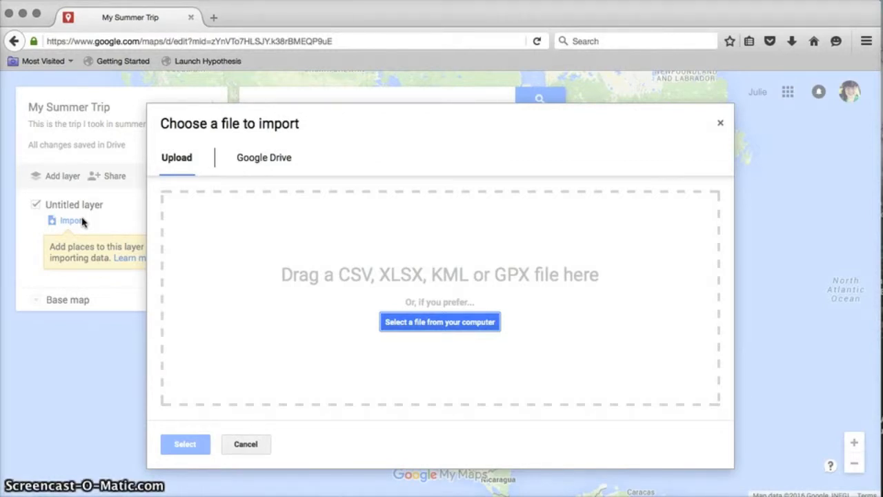
pyautogui.click(251, 447)
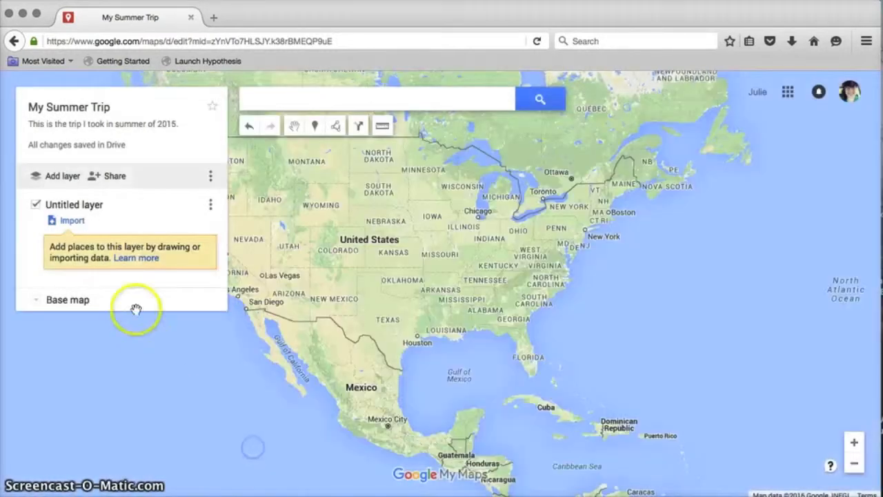
pyautogui.click(118, 303)
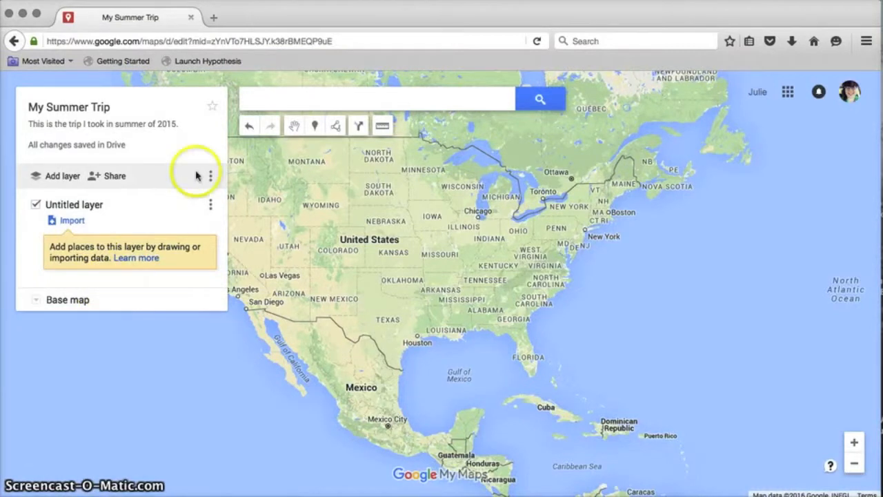
pyautogui.click(211, 207)
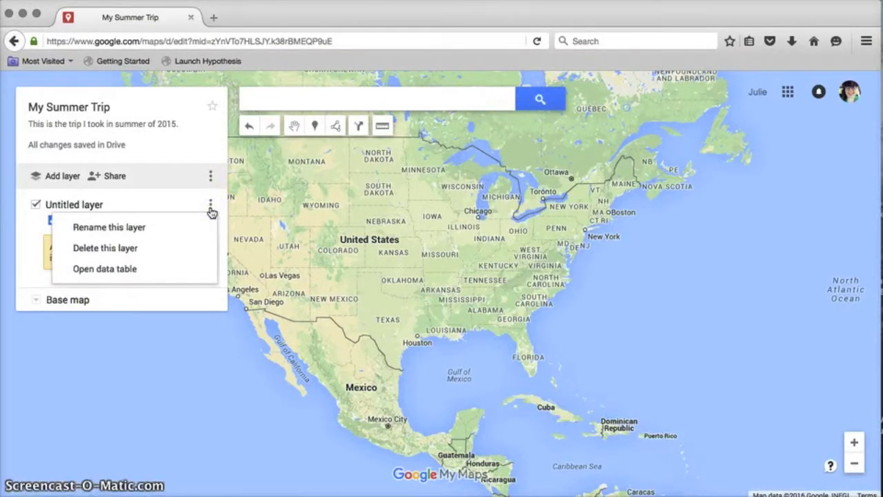
pyautogui.click(211, 207)
pyautogui.click(210, 207)
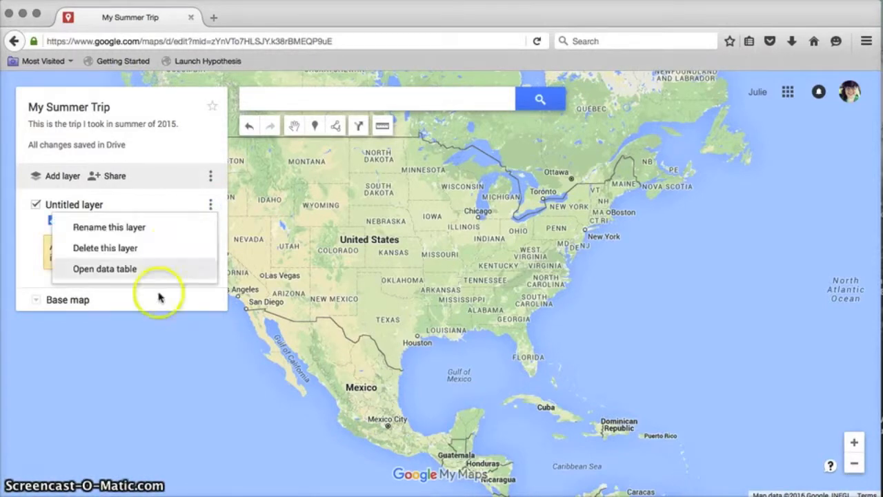
pyautogui.click(141, 319)
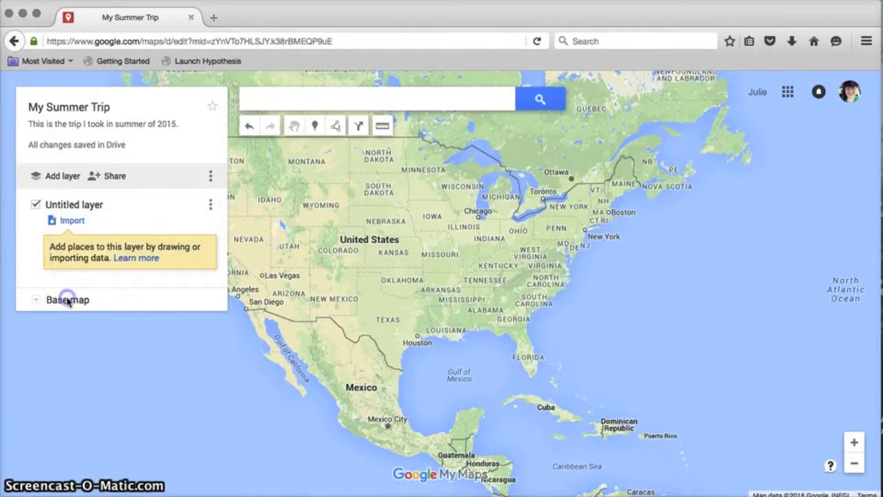
# Try out the alternative base map styles, including satellite, and return to the standard map style.
pyautogui.click(37, 300)
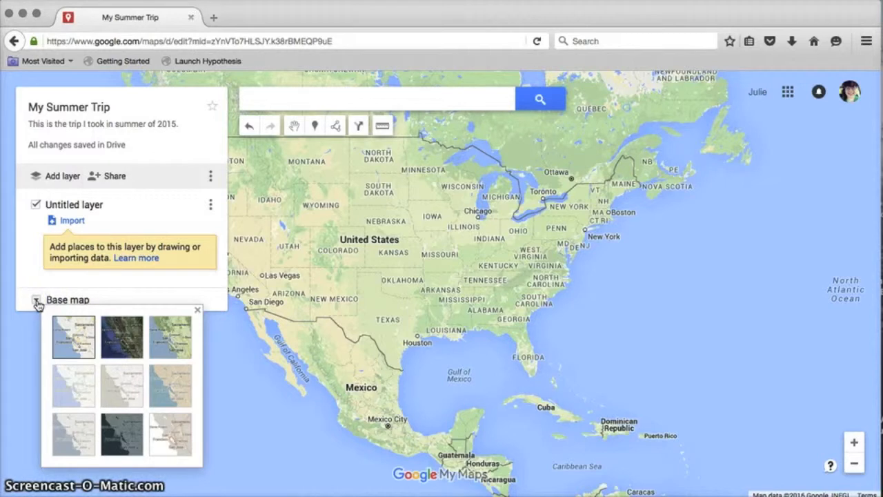
pyautogui.click(75, 339)
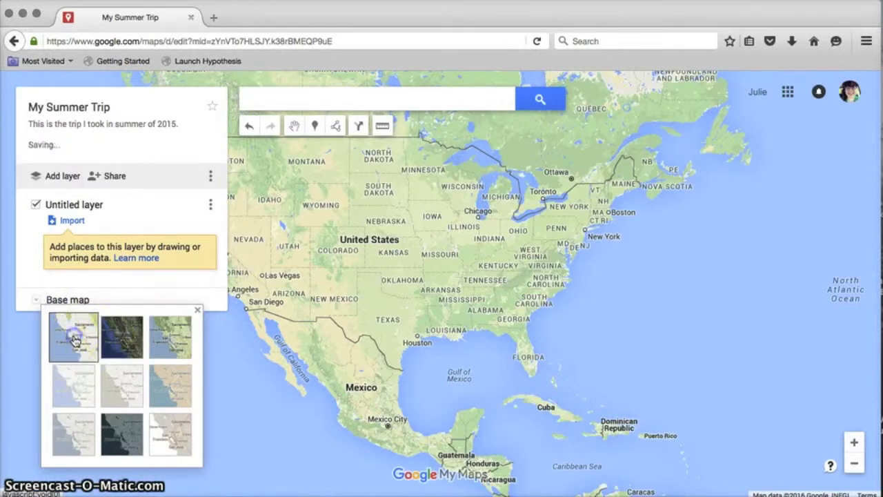
pyautogui.click(117, 340)
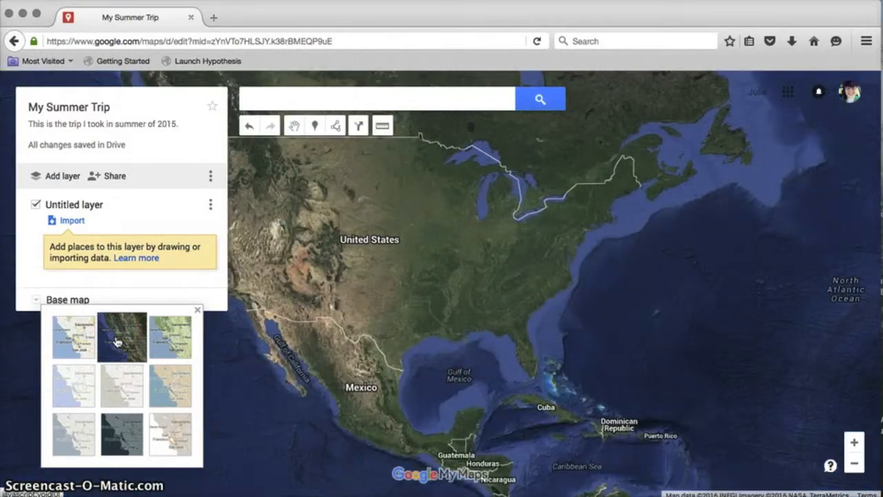
pyautogui.click(170, 332)
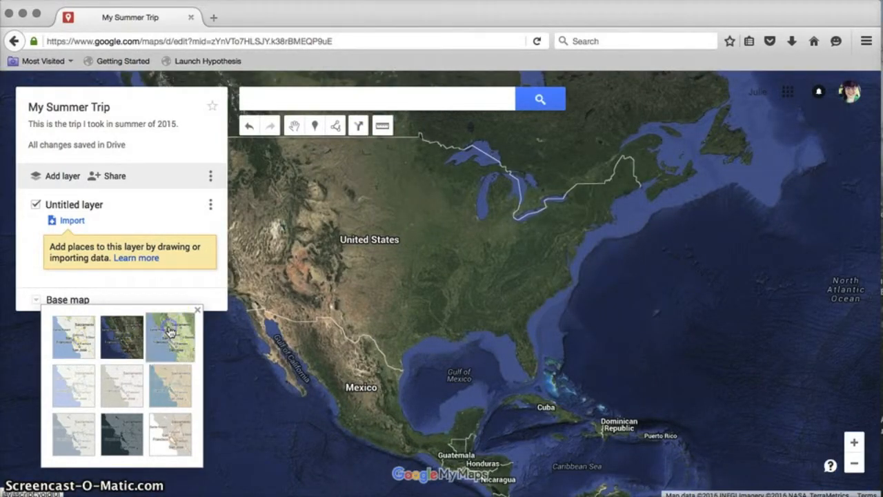
pyautogui.click(71, 376)
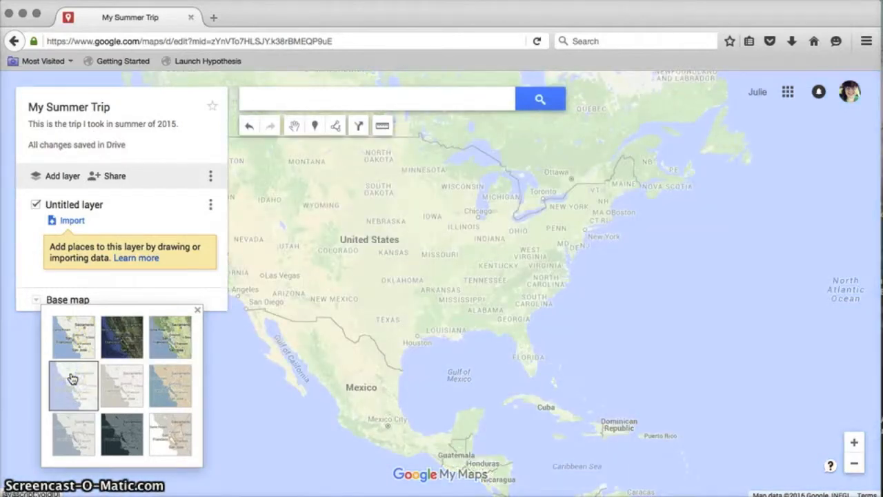
pyautogui.click(110, 380)
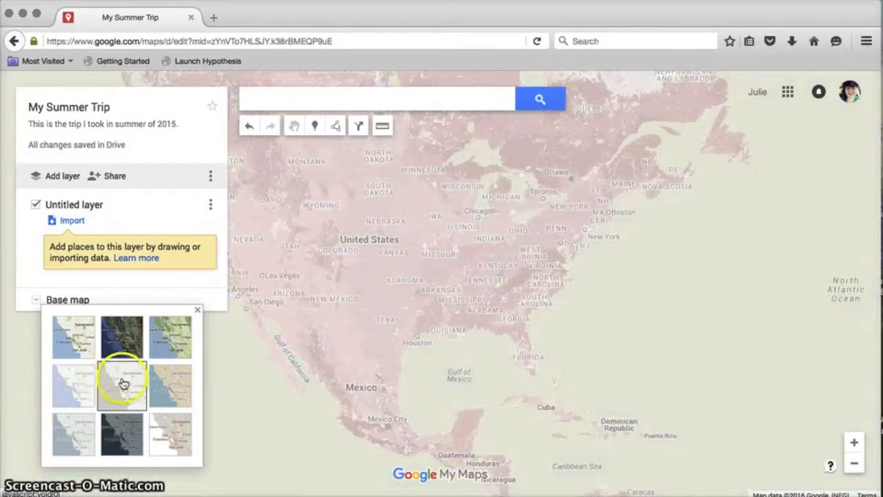
pyautogui.click(170, 389)
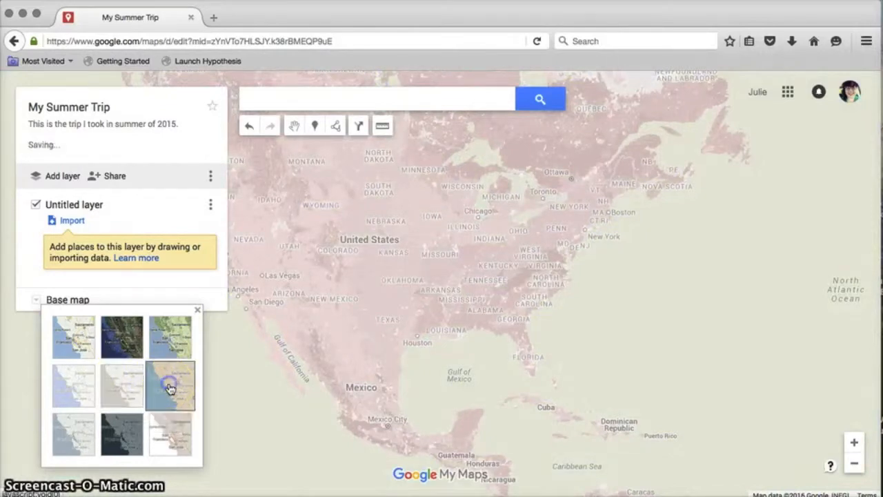
pyautogui.click(61, 447)
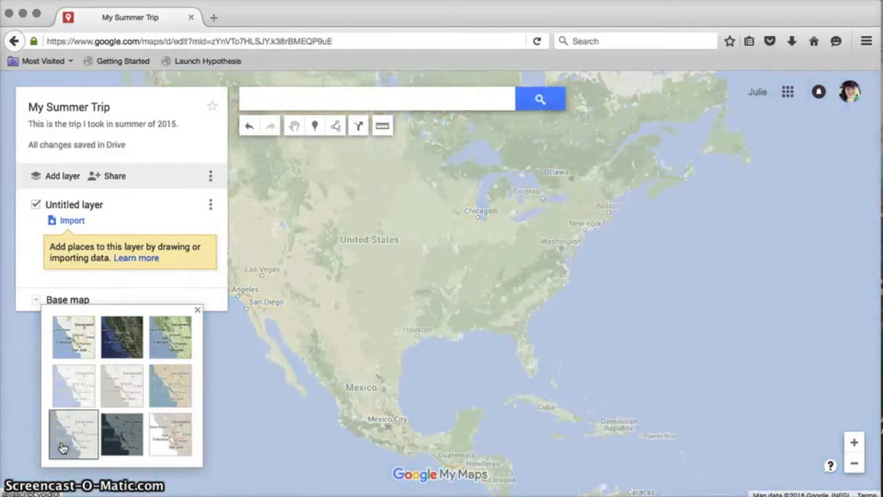
pyautogui.click(121, 447)
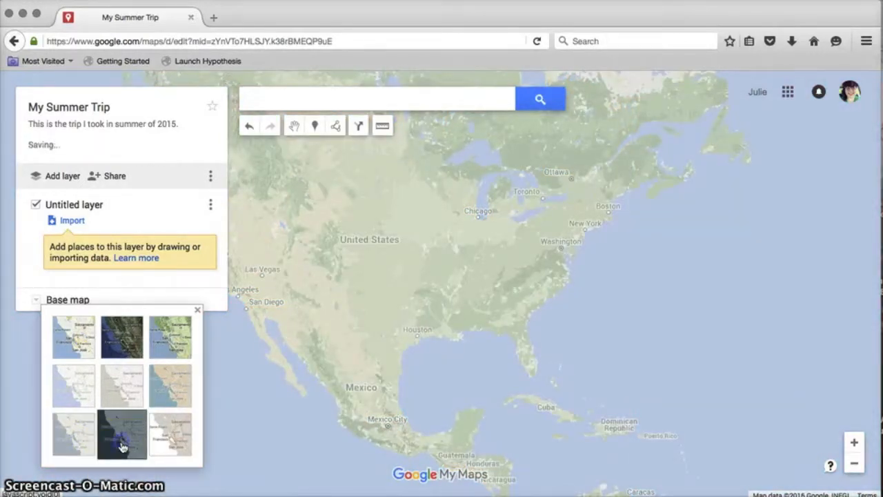
pyautogui.click(184, 429)
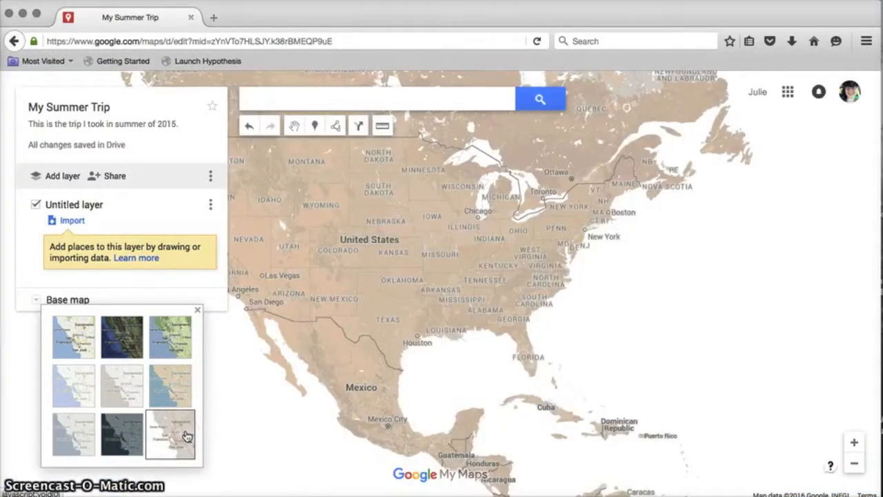
pyautogui.click(67, 346)
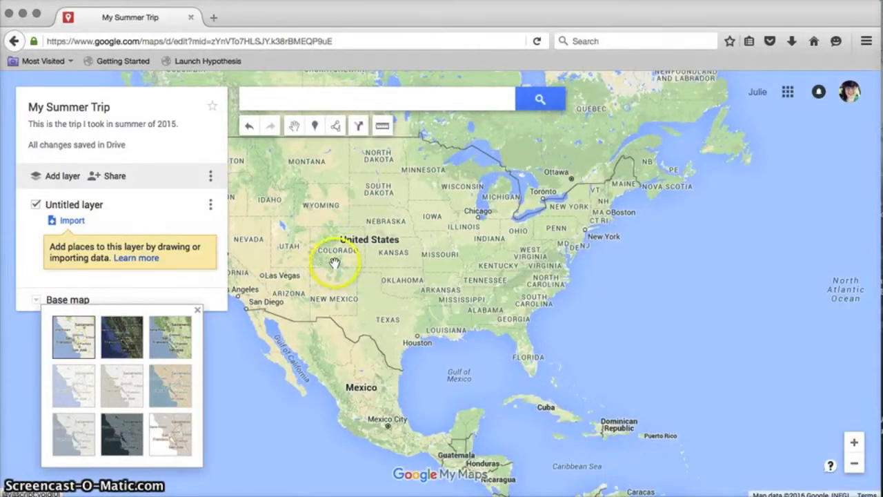
# Place a marker on San Francisco, California, in the untitled layer.
pyautogui.moveTo(314, 233); pyautogui.dragTo(454, 253)
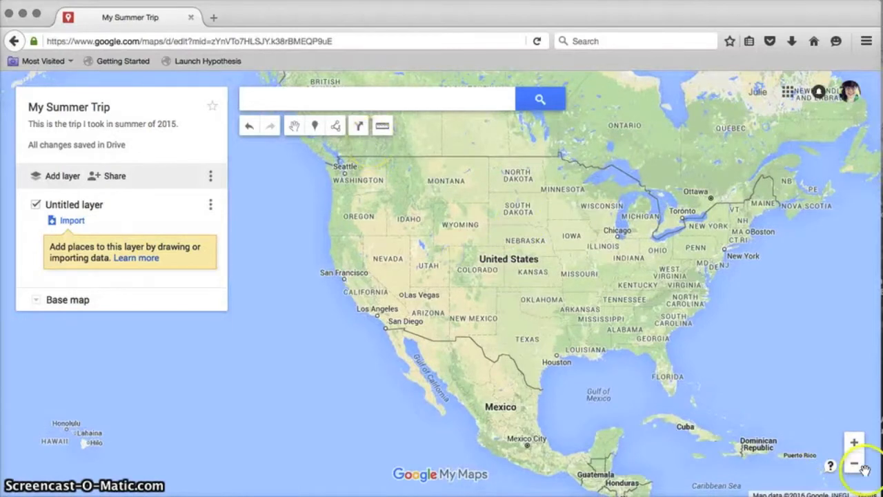
pyautogui.click(855, 444)
pyautogui.click(855, 444)
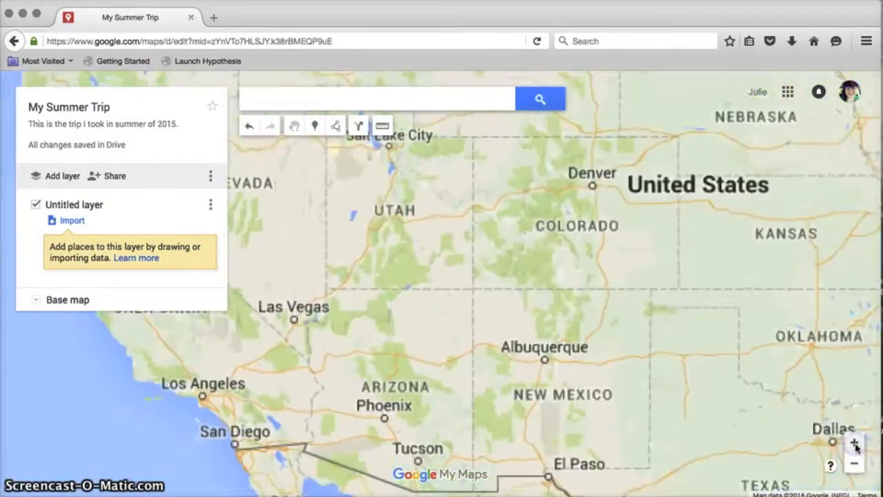
pyautogui.moveTo(361, 335); pyautogui.dragTo(564, 327)
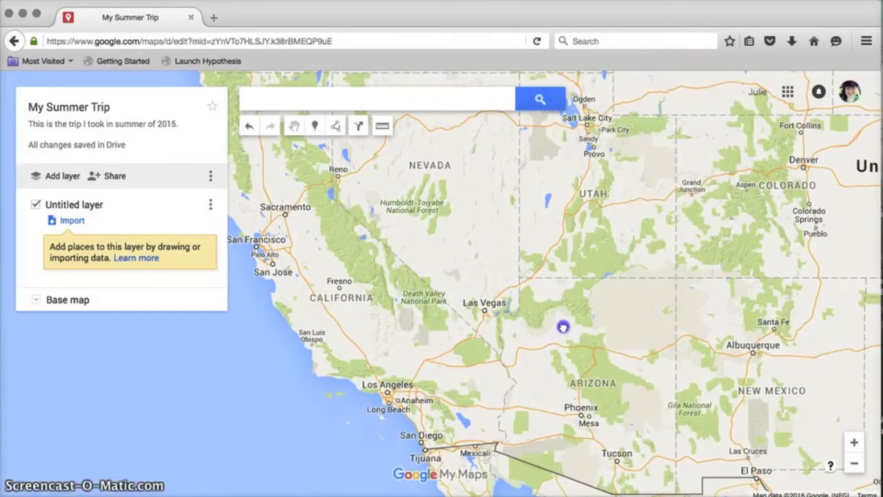
pyautogui.moveTo(563, 327); pyautogui.dragTo(552, 310)
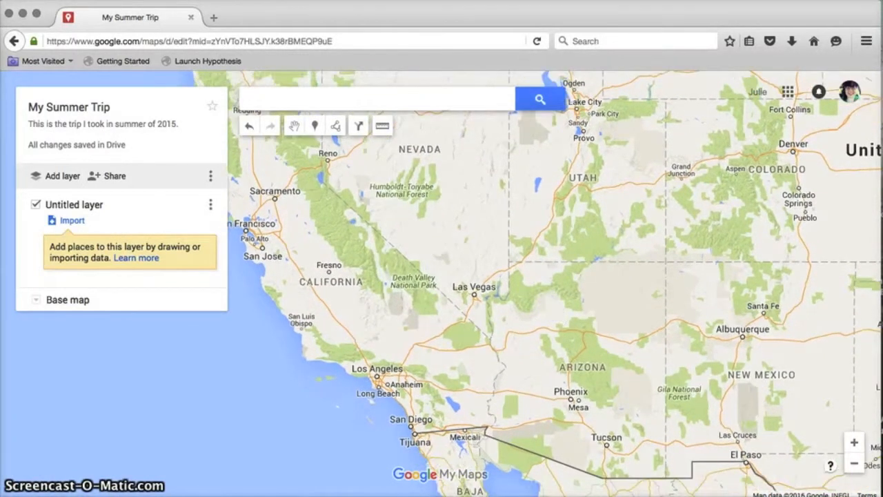
pyautogui.click(855, 467)
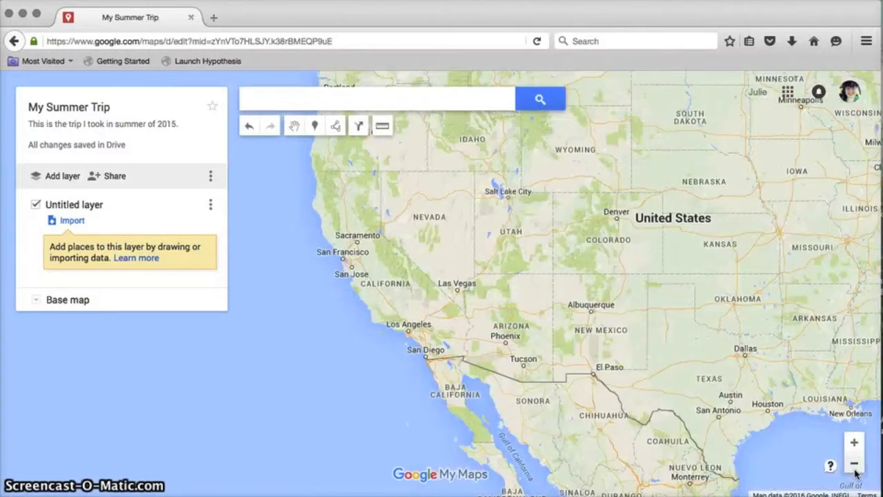
pyautogui.moveTo(679, 304)
pyautogui.mouseDown()
pyautogui.moveTo(650, 331)
pyautogui.moveTo(633, 327)
pyautogui.mouseUp()
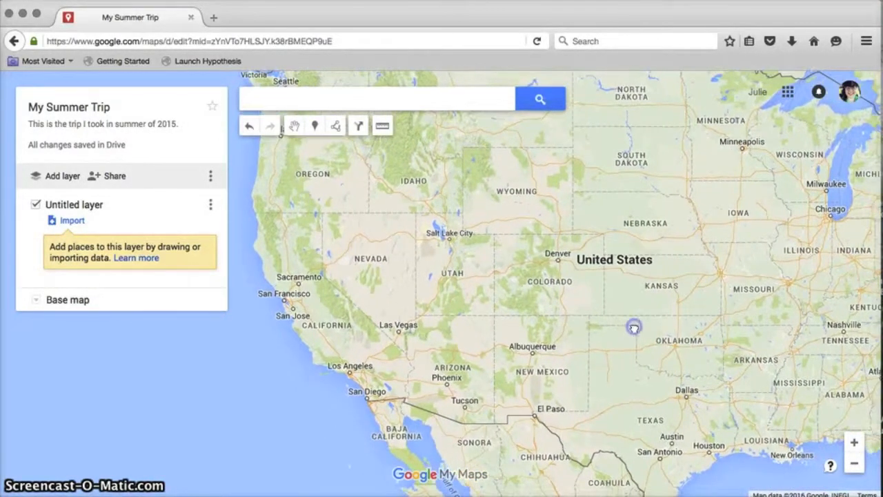
pyautogui.click(314, 126)
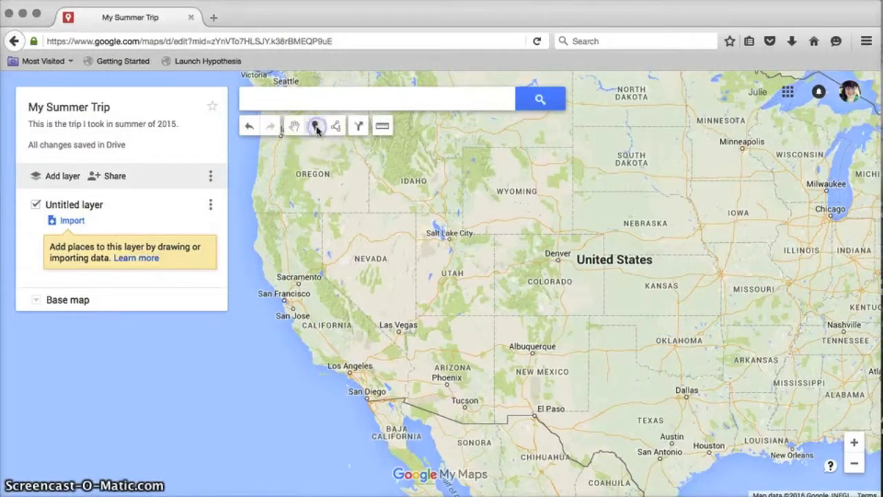
pyautogui.click(285, 299)
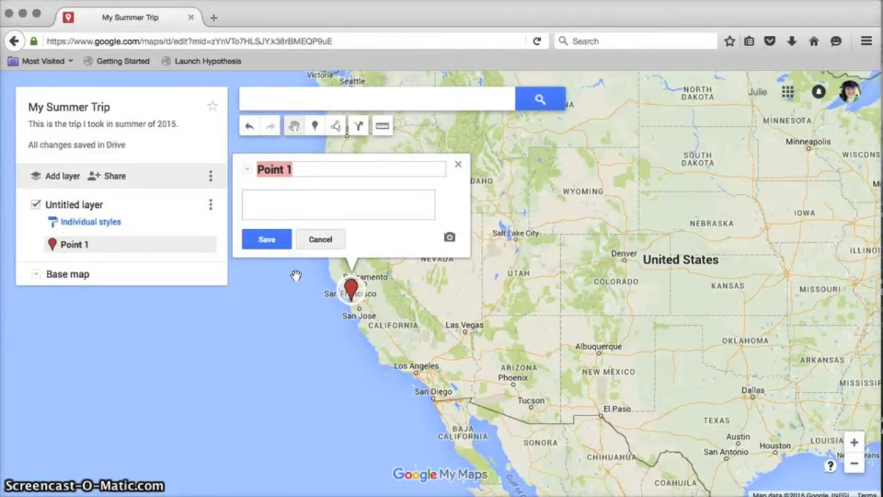
# Title the marker "San Francisco, CA." and give it the description "I left on my trip from the San Francisco Airport.".
pyautogui.write('San Francisco, CA.')
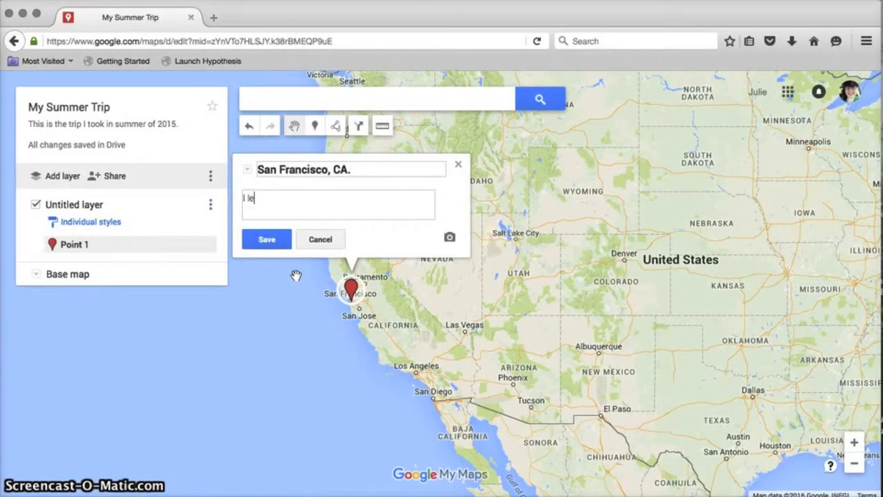
pyautogui.write('my trip from the San F')
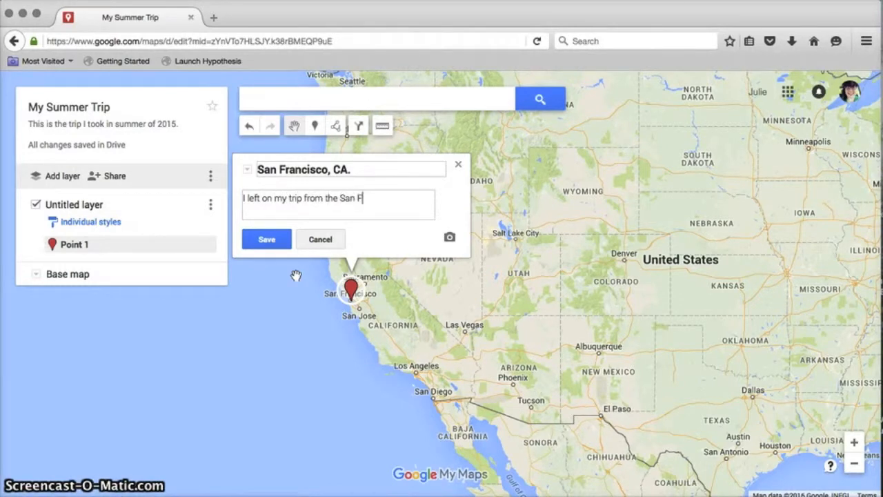
pyautogui.write('rancisco Airport.')
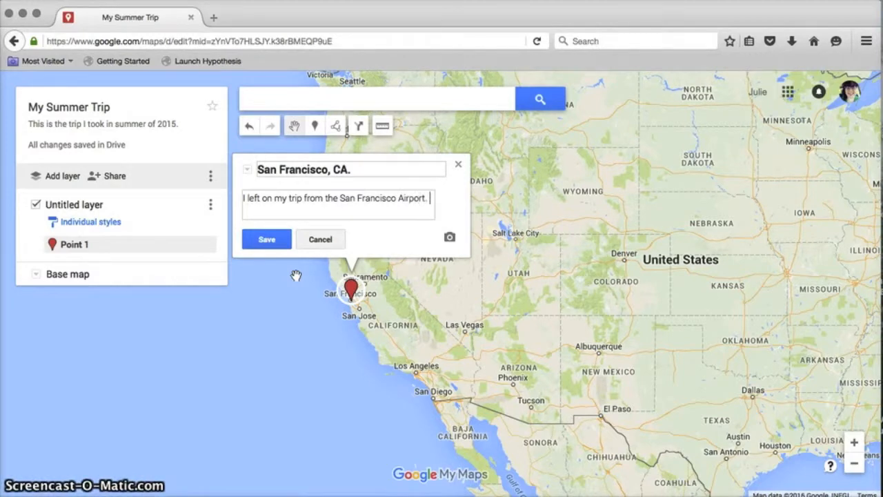
pyautogui.click(394, 259)
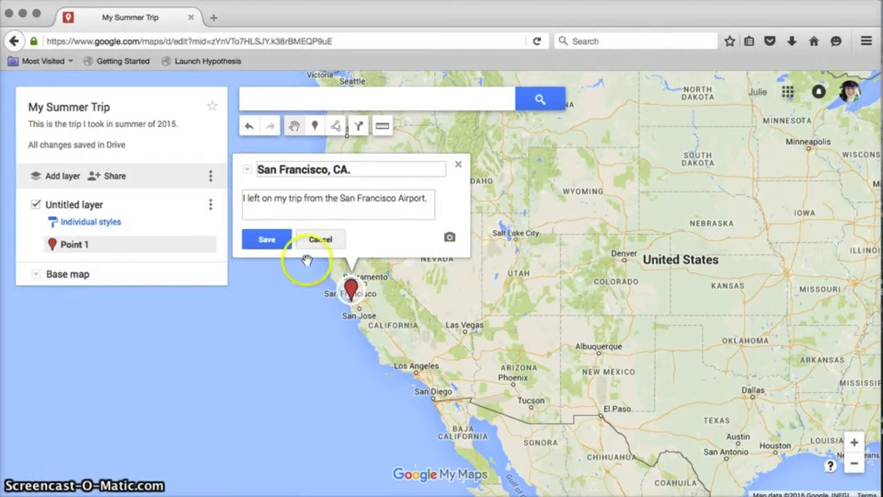
# Run a Google image search for "San Francisco Airport" to find a picture for the San Francisco marker.
pyautogui.click(450, 238)
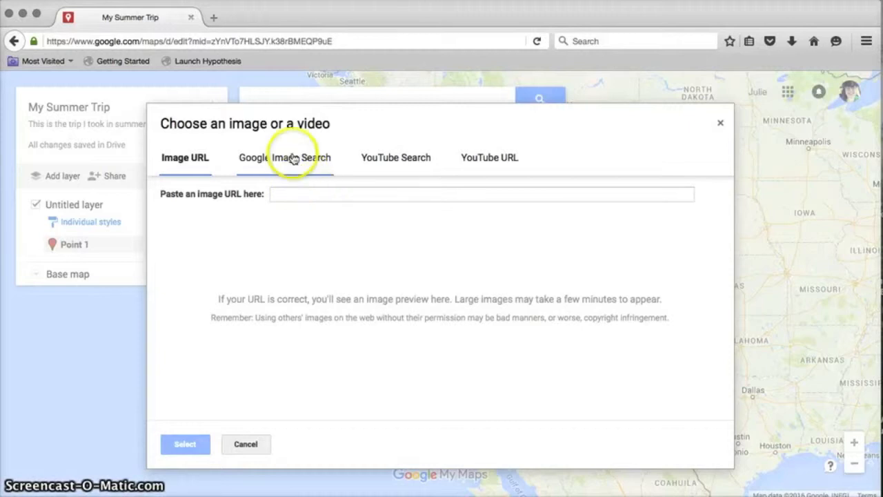
pyautogui.click(293, 158)
pyautogui.click(293, 200)
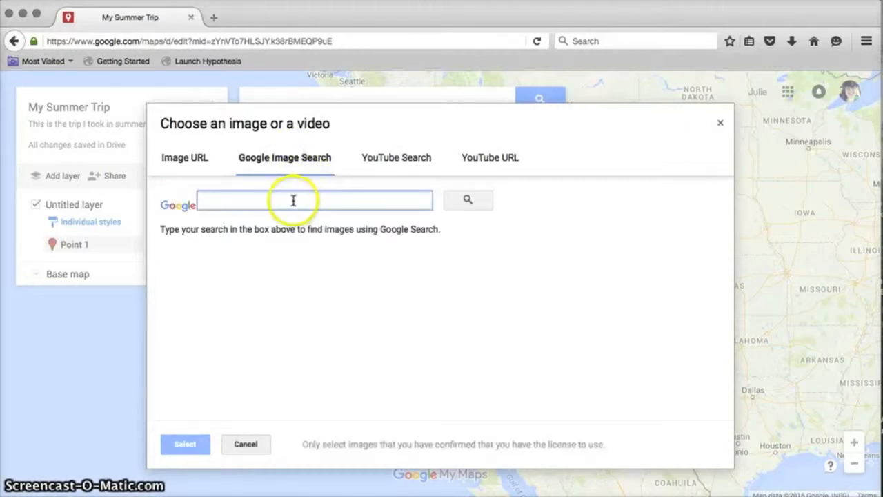
pyautogui.write('San Francisco Airport')
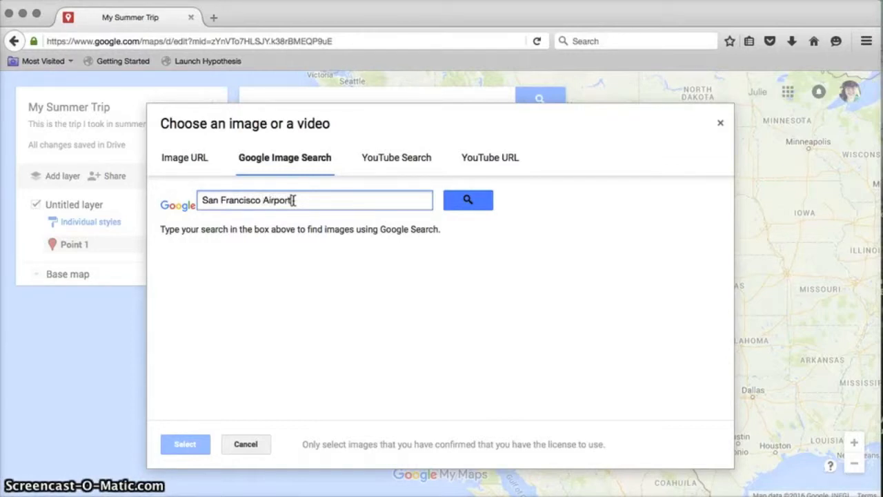
pyautogui.press('Return')
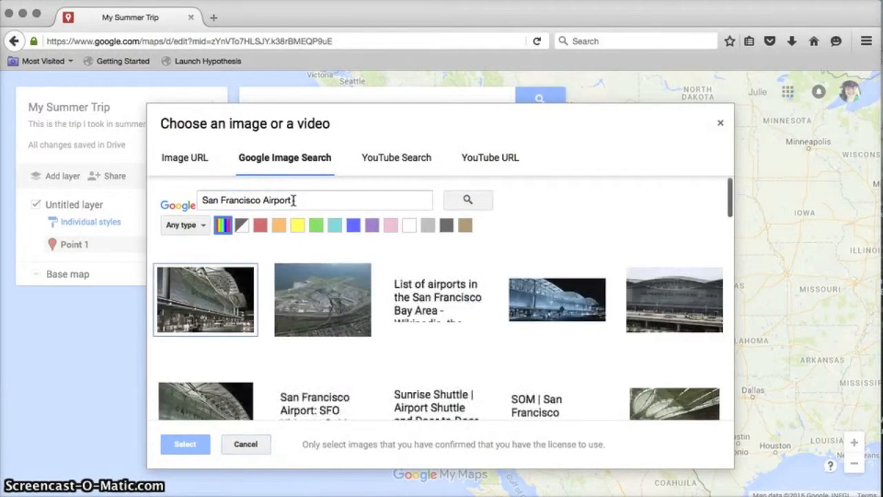
# Attach the daytime photo of the San Francisco International terminal front to the San Francisco marker and save the marker.
pyautogui.click(223, 331)
pyautogui.click(690, 308)
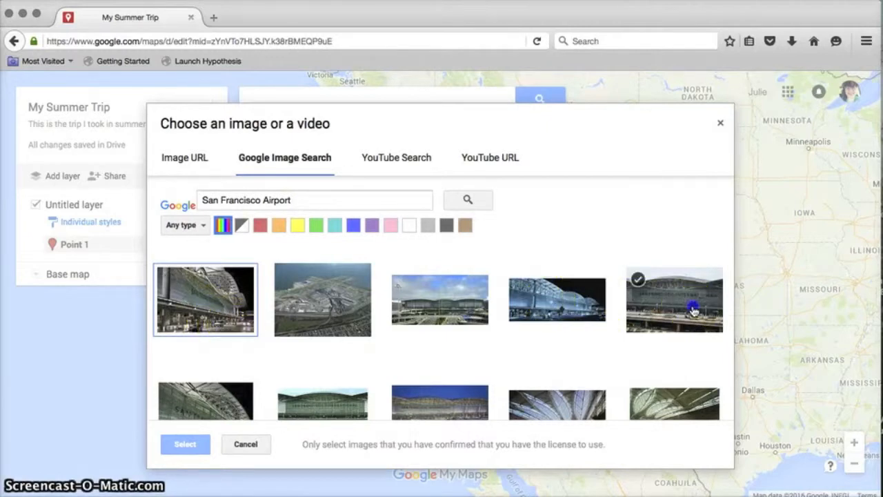
pyautogui.click(191, 444)
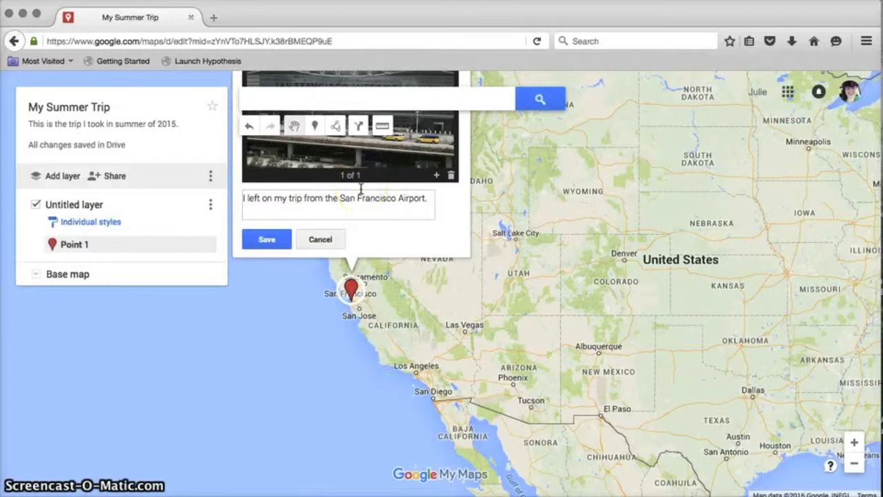
pyautogui.scroll(1, 361, 189)
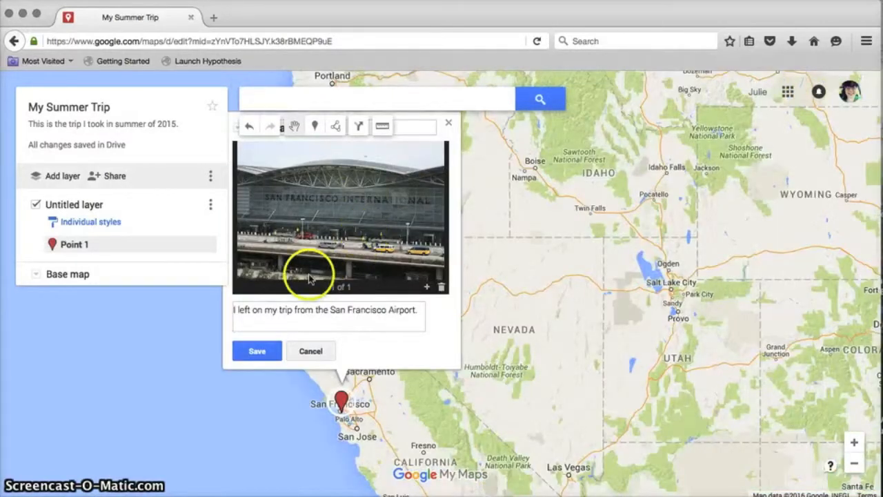
pyautogui.click(255, 352)
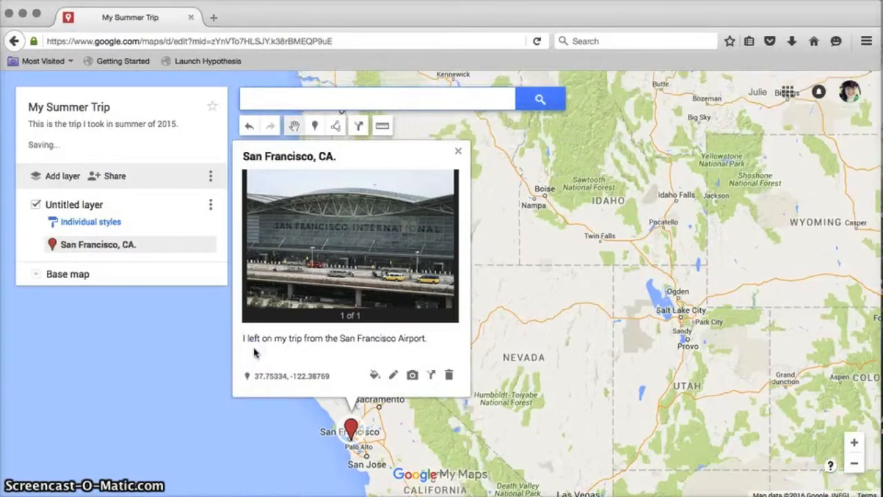
pyautogui.click(456, 150)
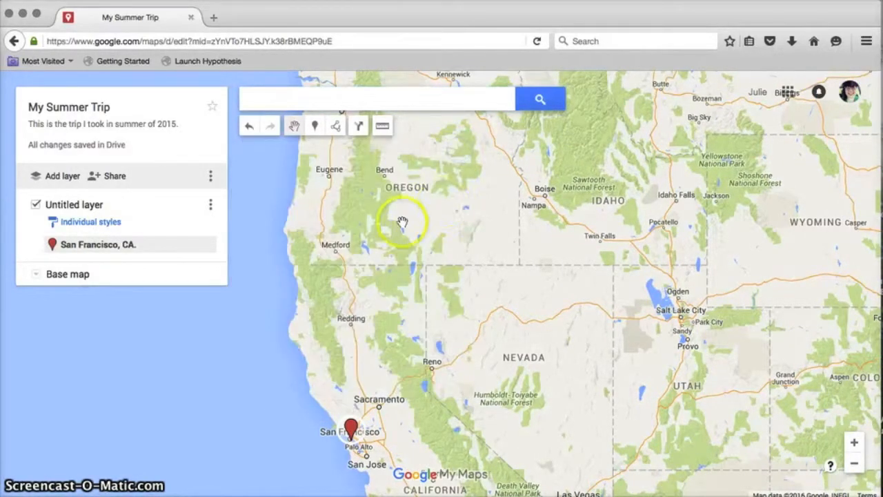
# Place a marker on Minneapolis titled "Minneapolis, MN" with the description "I landed in Minneapolis, Minnesota.".
pyautogui.moveTo(556, 287); pyautogui.dragTo(72, 496)
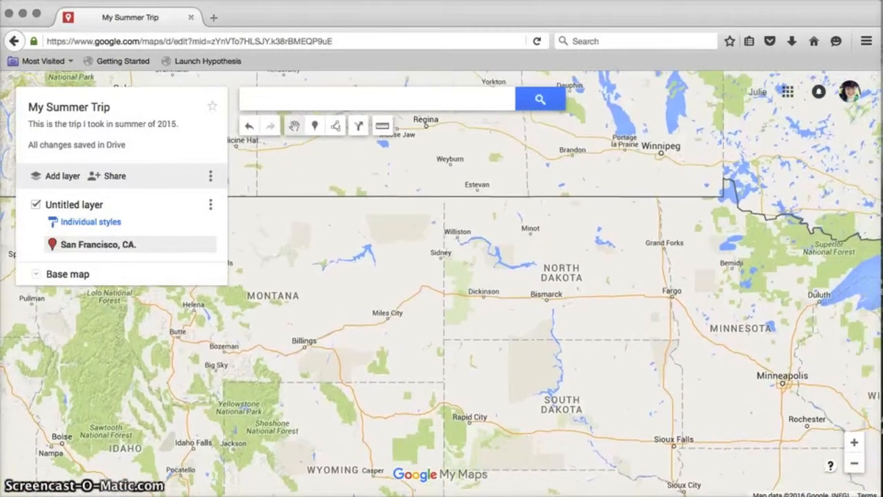
pyautogui.moveTo(325, 429); pyautogui.dragTo(169, 288)
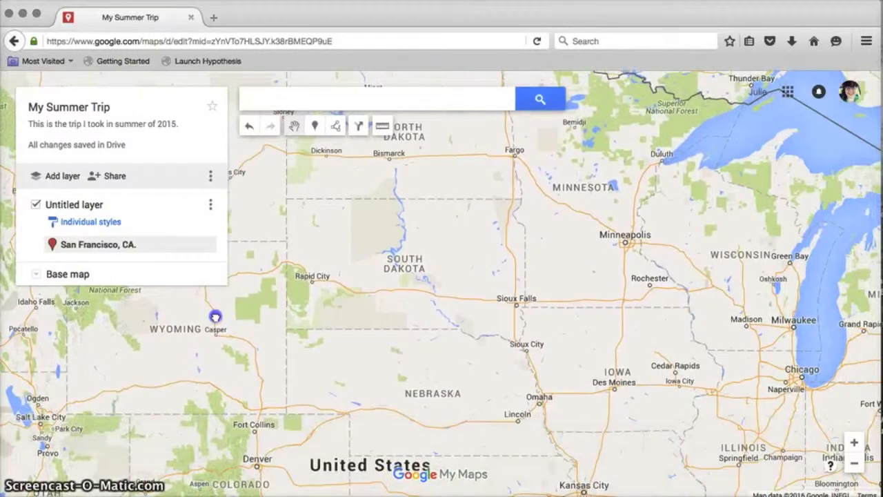
pyautogui.click(315, 126)
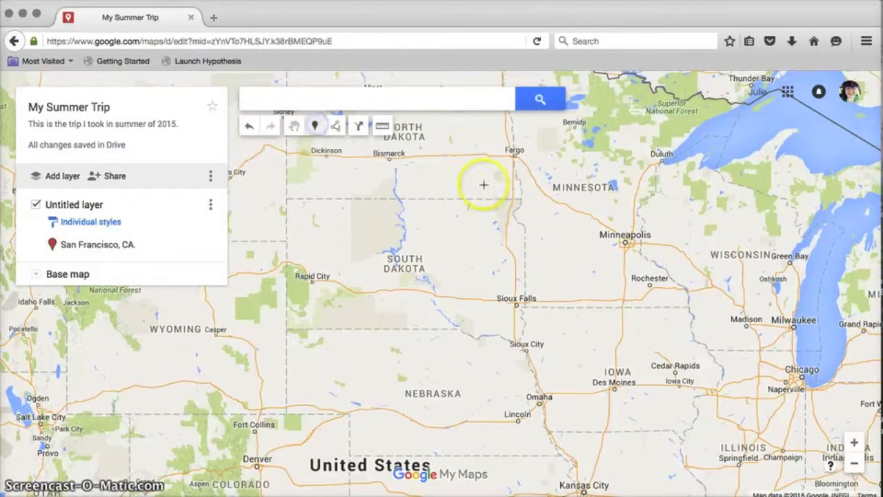
pyautogui.click(625, 243)
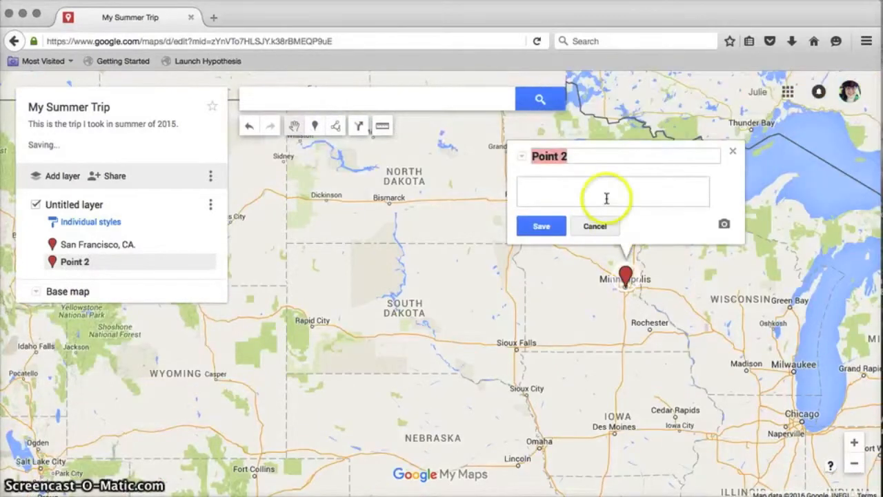
pyautogui.write('Minneapolis, MN')
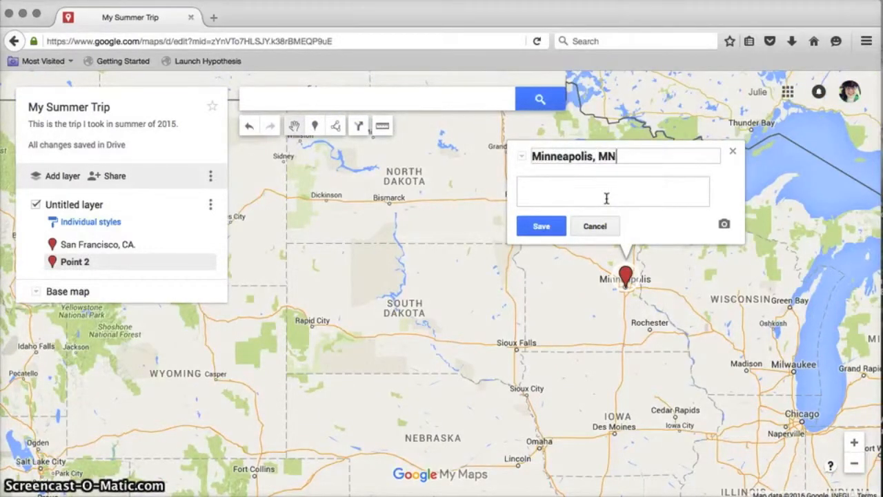
pyautogui.click(572, 190)
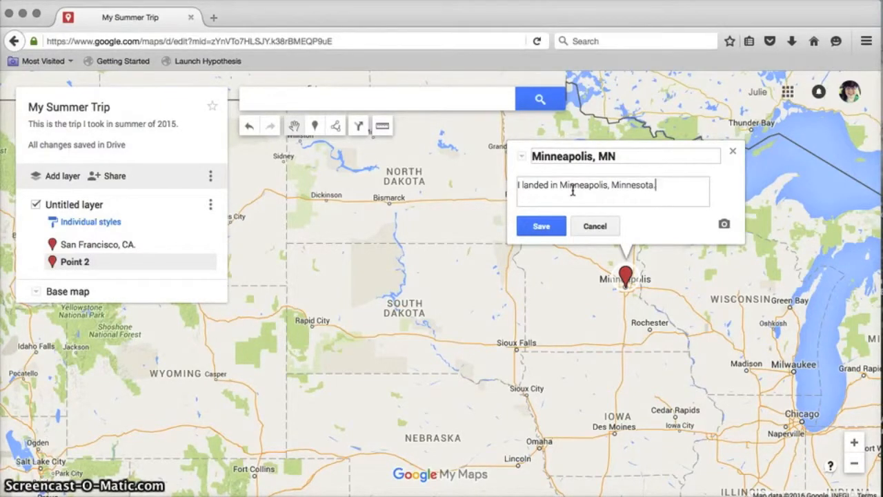
# Run a Google image search for "minneapolis cherry spoon sculpture" to find a picture for the Minneapolis marker.
pyautogui.click(724, 225)
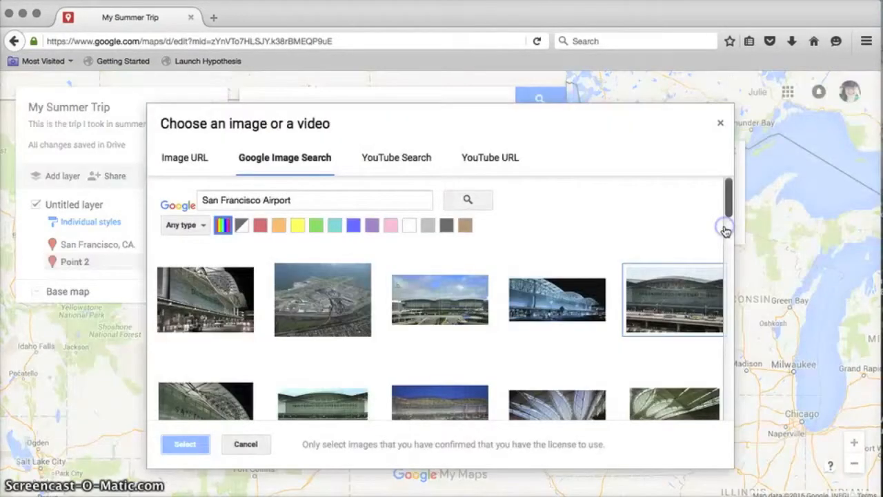
pyautogui.moveTo(301, 199); pyautogui.dragTo(138, 198)
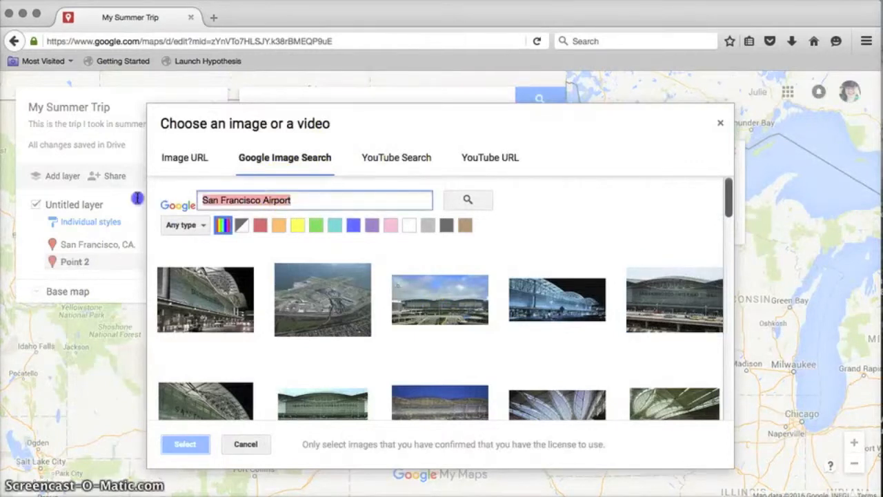
pyautogui.write('minneapolis cherry')
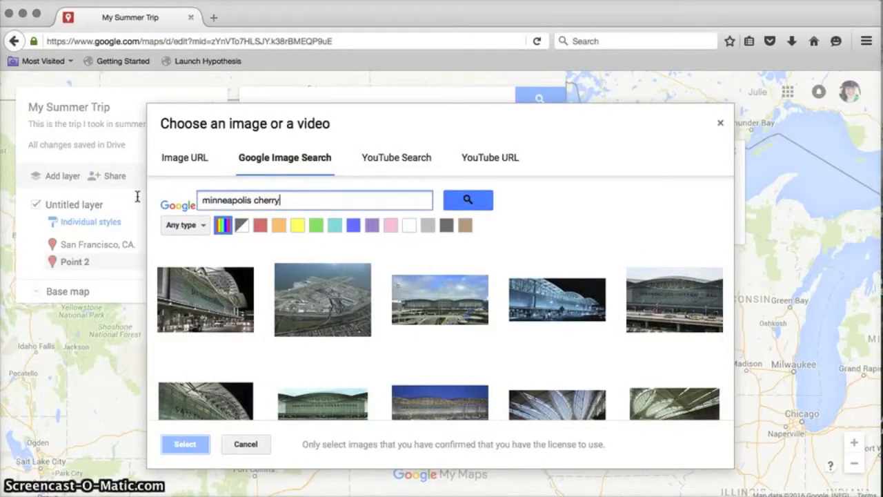
pyautogui.write('spoon sculpture')
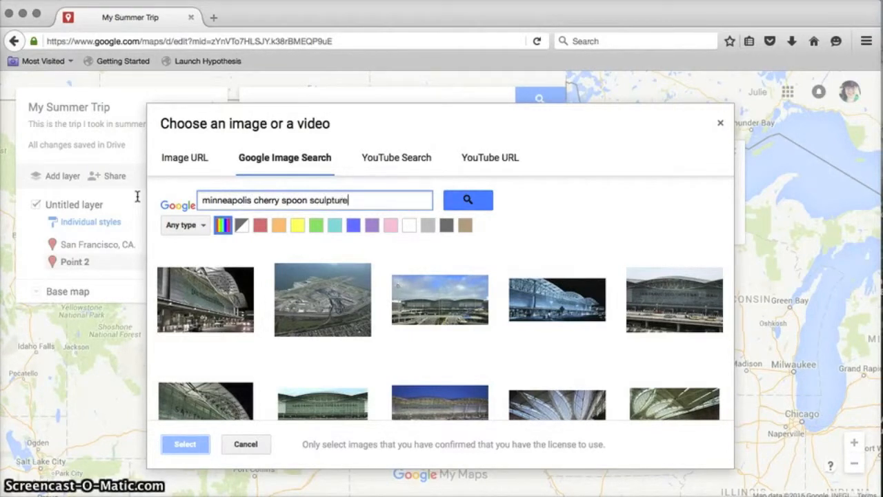
pyautogui.press('Return')
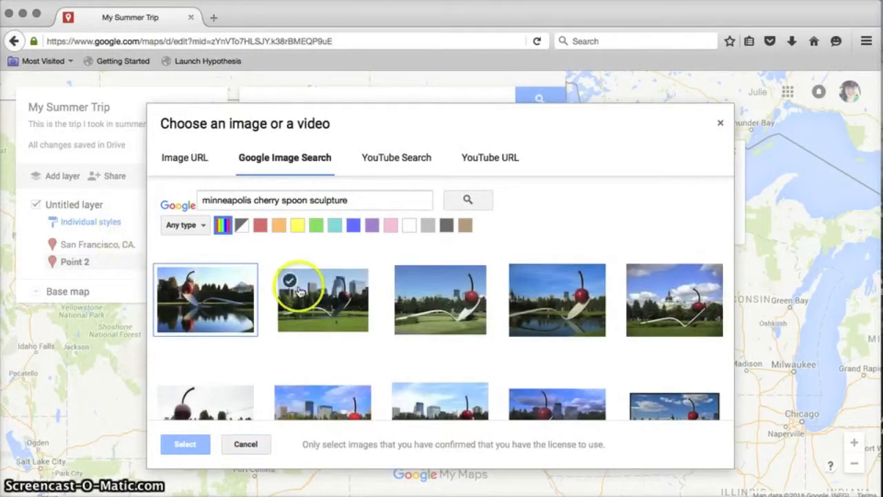
# Attach the cherry spoon photo with the dark blue sky and pond to the Minneapolis marker and save the marker.
pyautogui.click(554, 306)
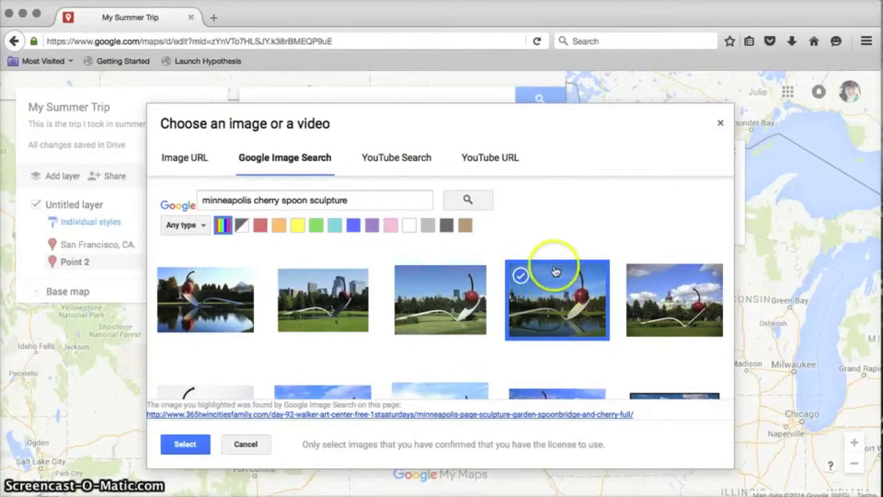
pyautogui.click(185, 444)
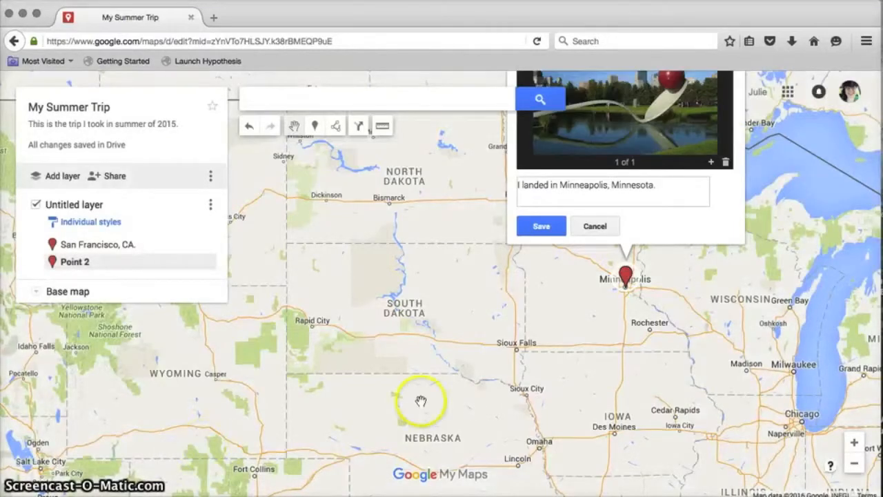
pyautogui.click(541, 227)
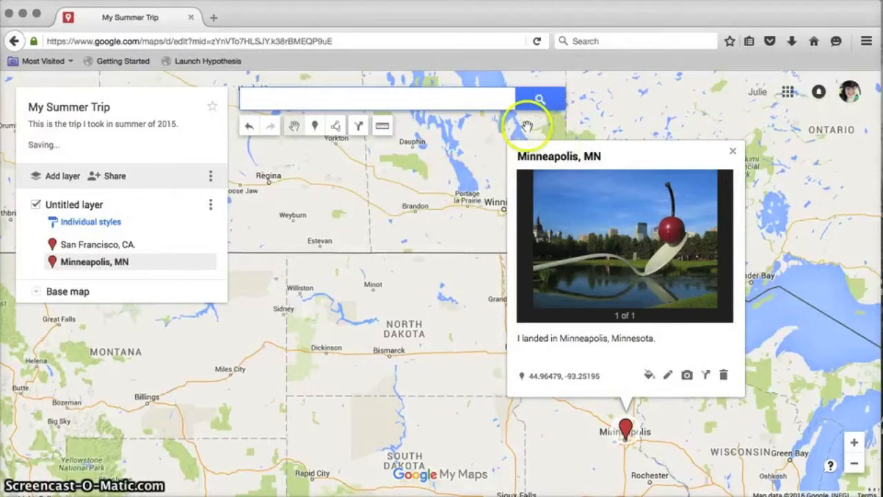
pyautogui.click(733, 151)
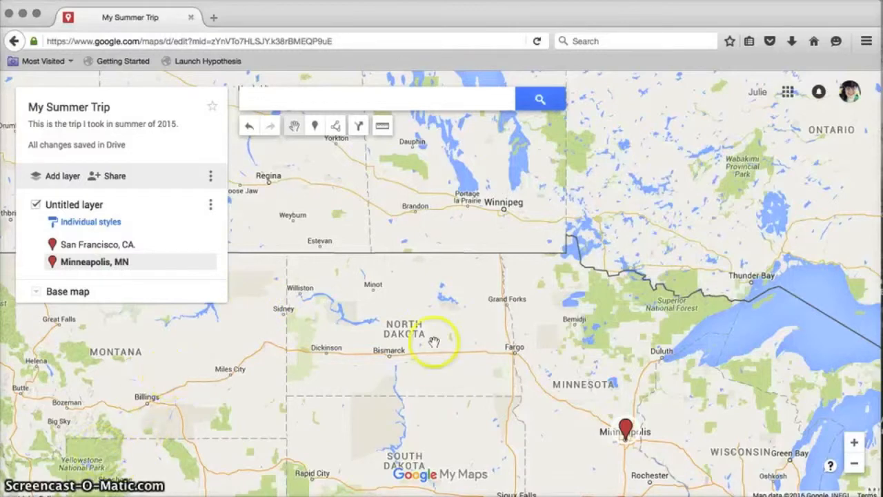
pyautogui.click(859, 467)
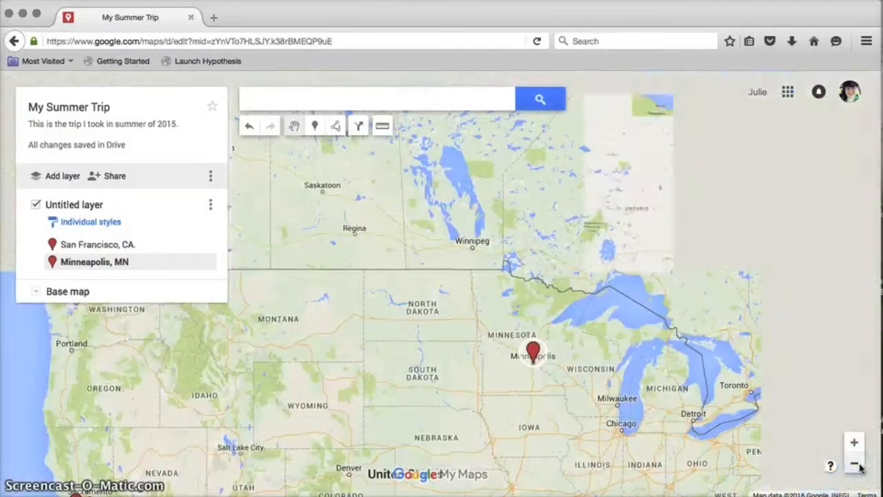
pyautogui.moveTo(617, 467); pyautogui.dragTo(694, 375)
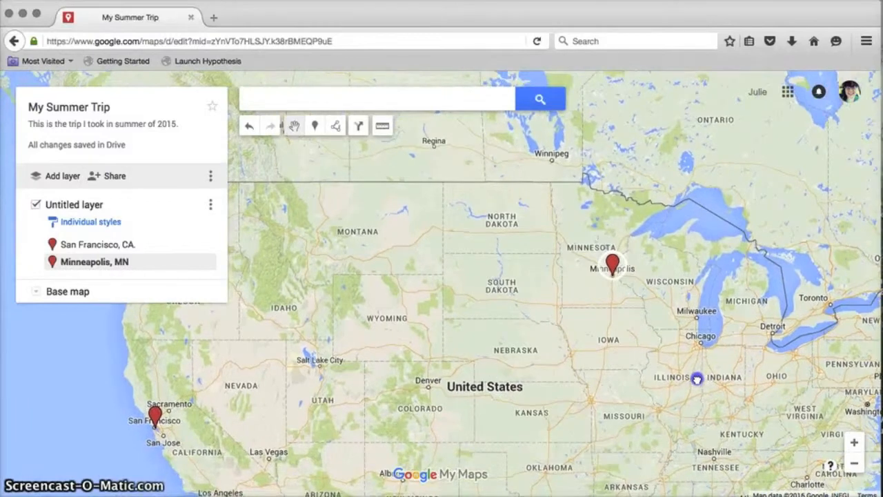
pyautogui.click(337, 126)
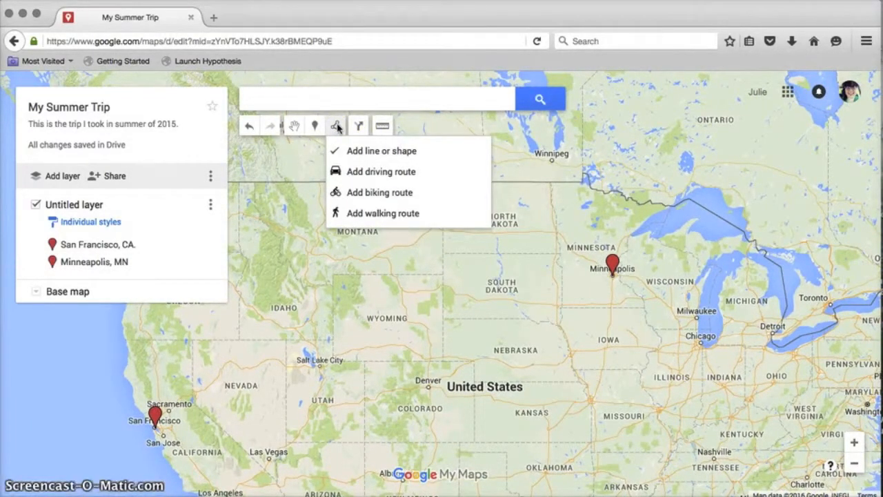
pyautogui.click(355, 150)
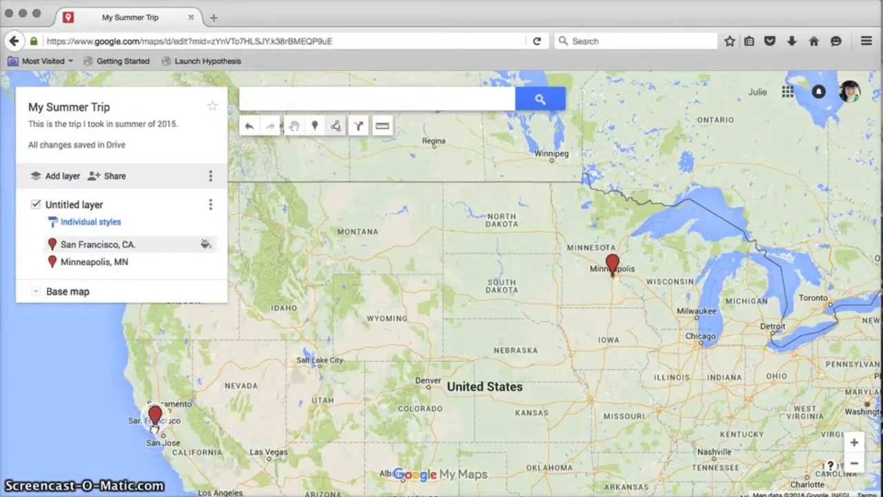
pyautogui.click(155, 427)
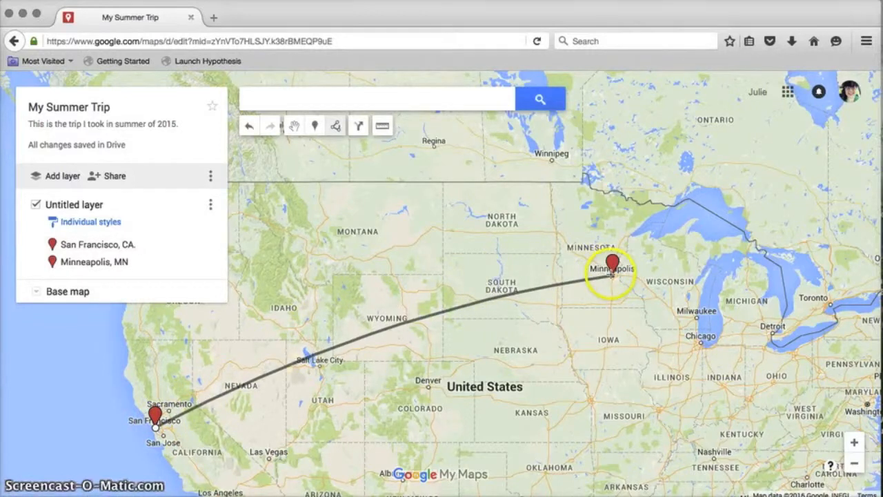
pyautogui.click(612, 273)
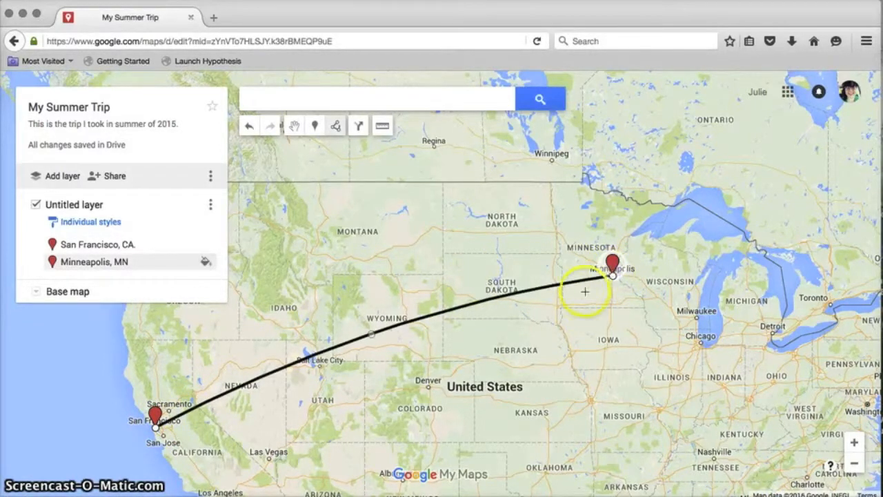
pyautogui.click(381, 127)
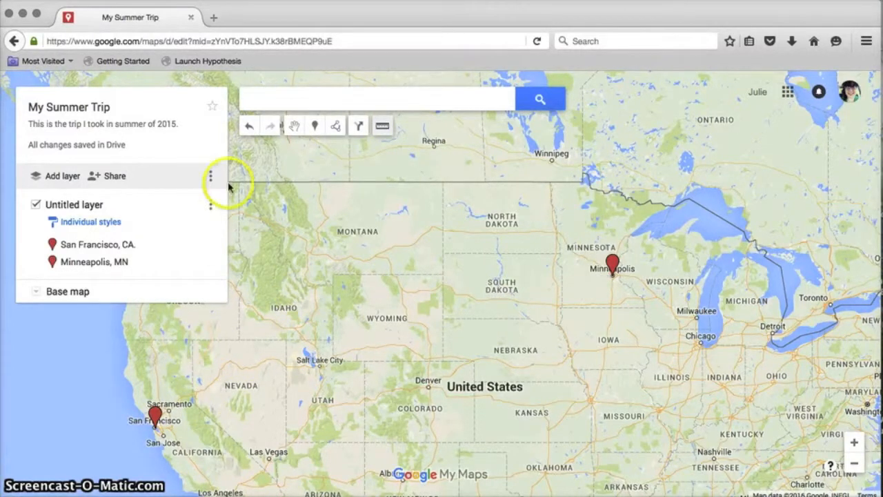
# Draw a straight line on the map from the San Francisco marker to the Minneapolis marker.
pyautogui.click(337, 127)
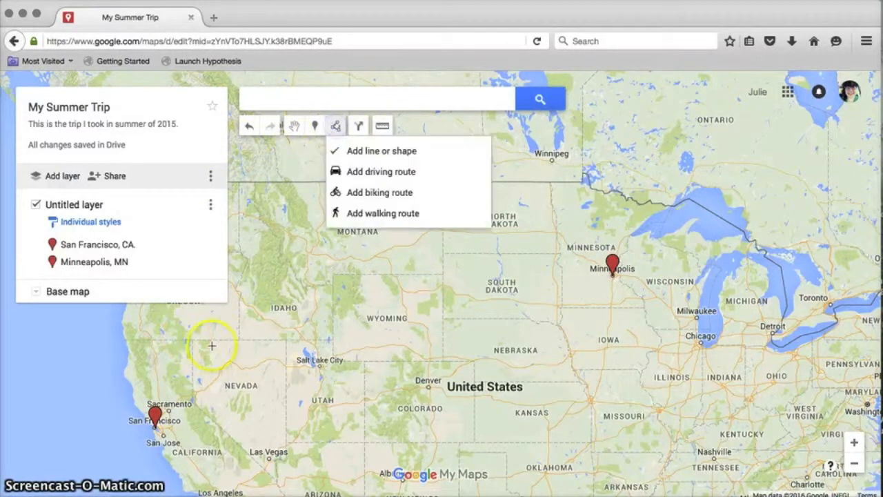
pyautogui.click(155, 428)
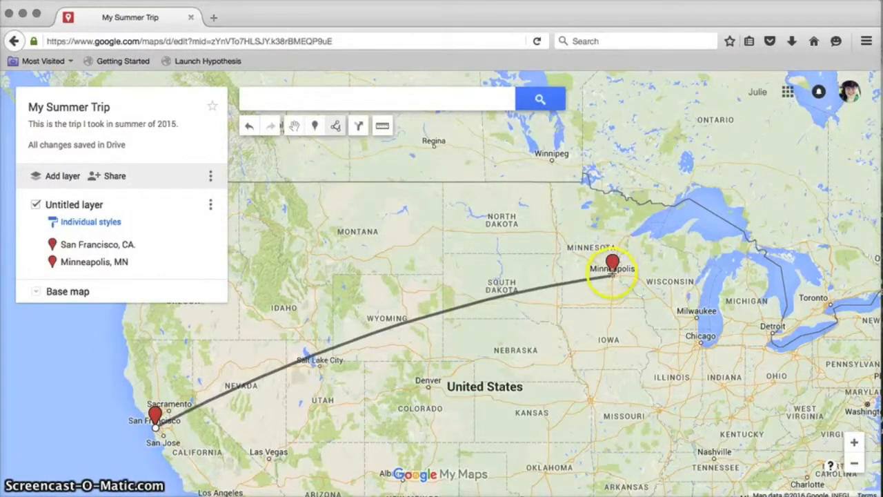
pyautogui.doubleClick(611, 272)
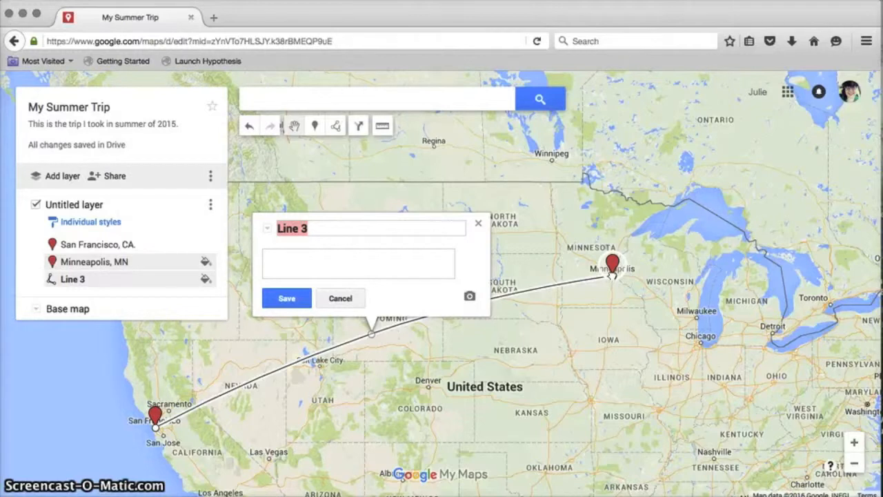
# Try to title the new line between the two markers "Flight Path".
pyautogui.write('Flight')
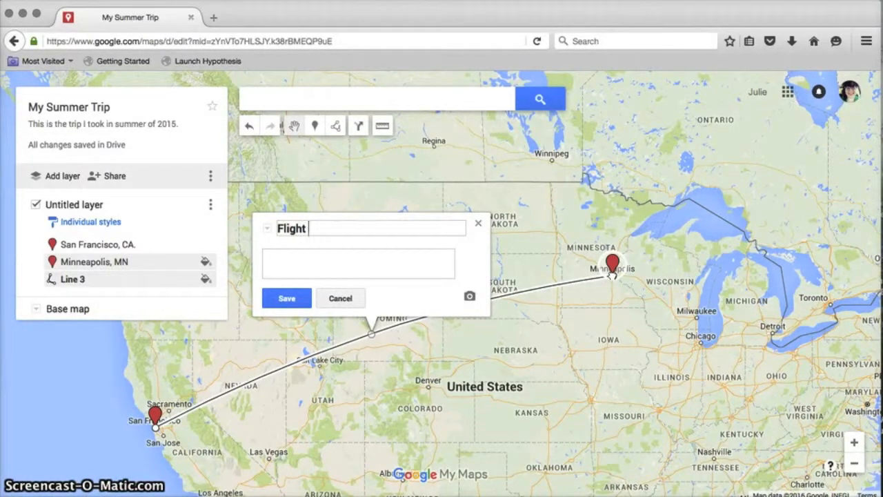
pyautogui.write(' Path')
pyautogui.click(384, 261)
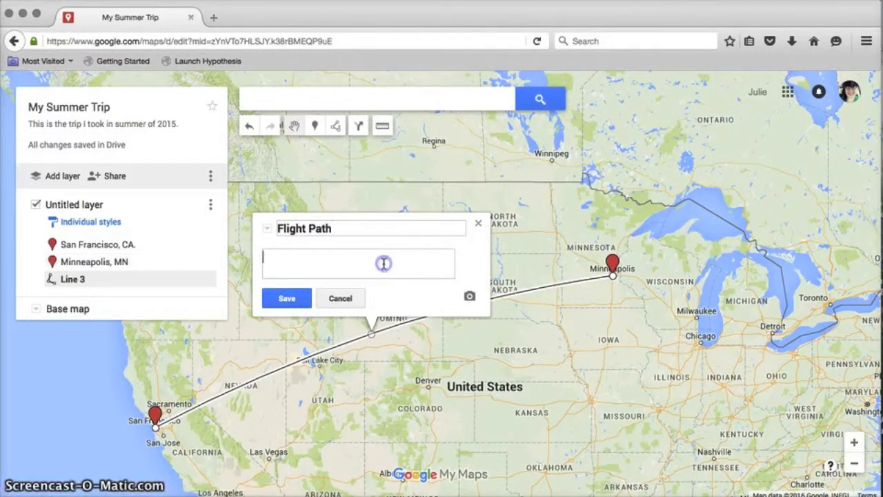
# Measure the distance from the San Francisco marker to the Minneapolis marker.
pyautogui.click(382, 127)
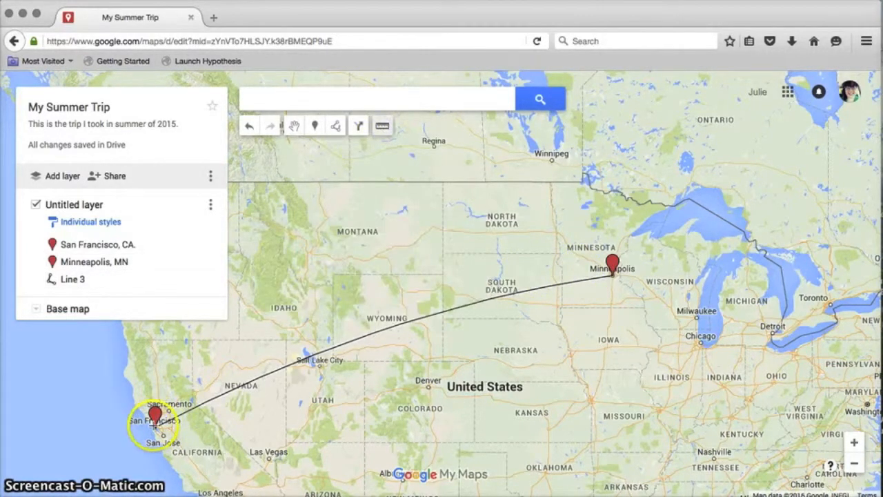
pyautogui.click(153, 425)
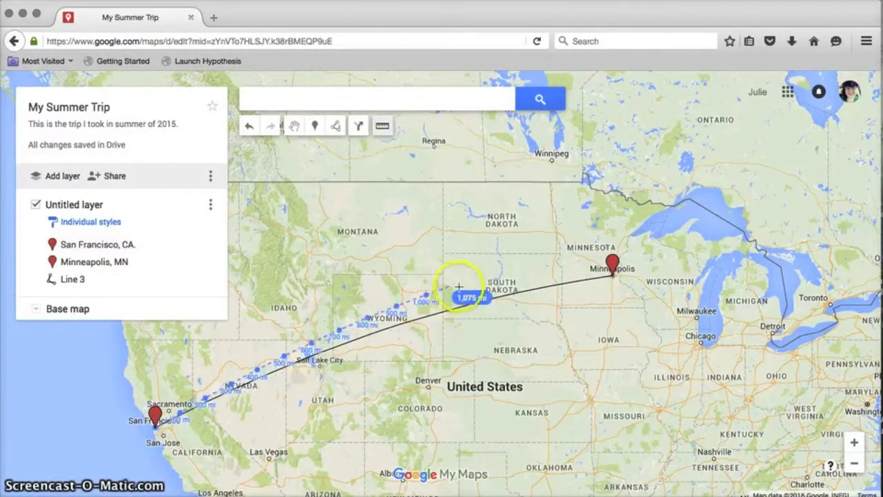
pyautogui.click(610, 275)
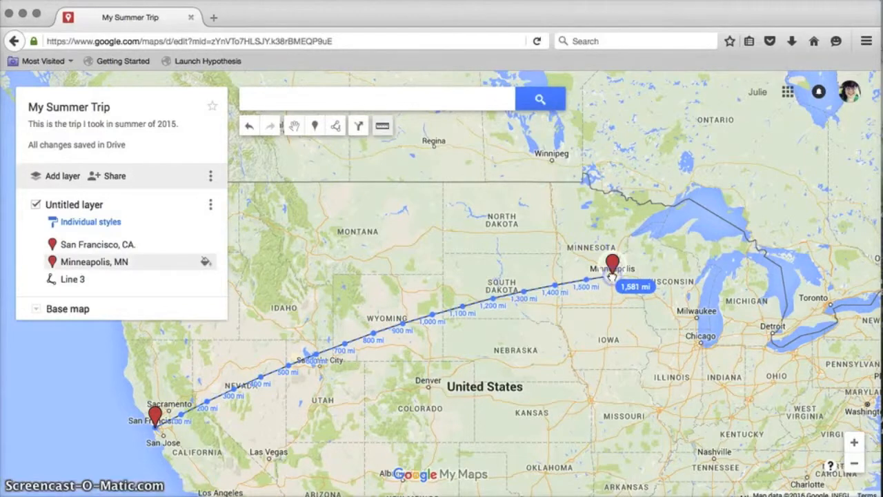
pyautogui.click(612, 275)
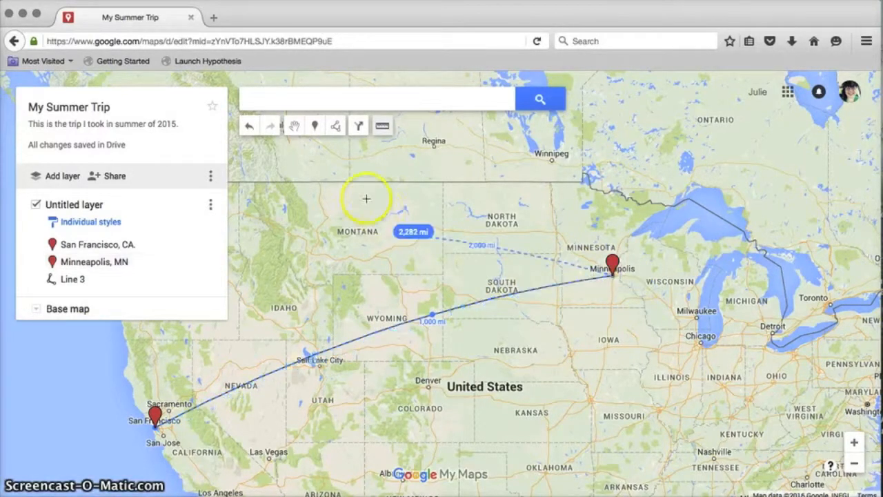
pyautogui.click(501, 240)
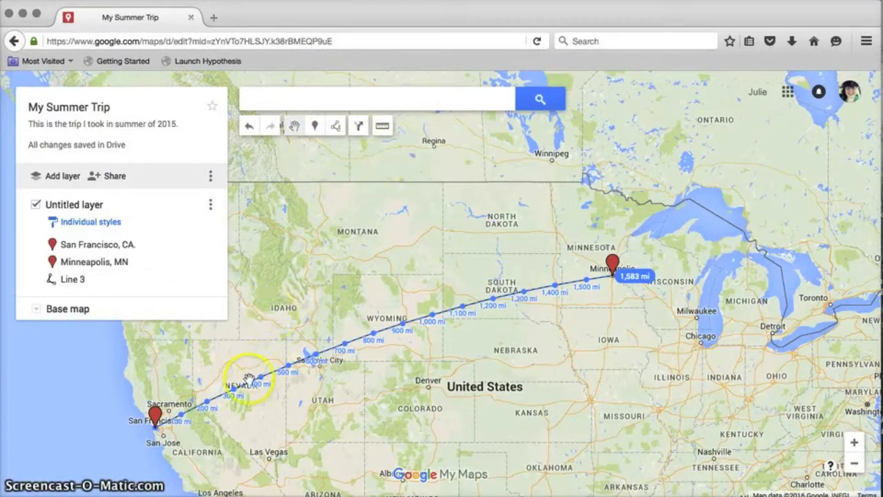
# Open the details of the line between the two cities for editing and title it "Flight Path".
pyautogui.click(95, 284)
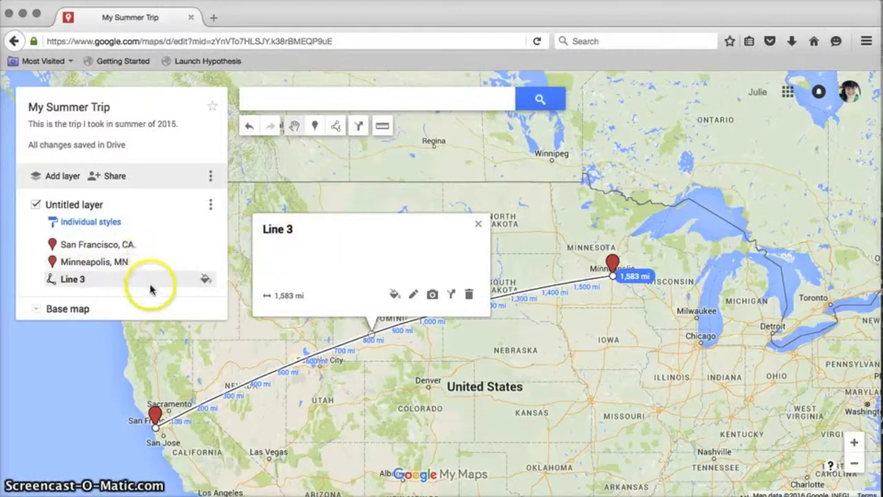
pyautogui.click(69, 286)
pyautogui.click(279, 231)
pyautogui.click(298, 230)
pyautogui.doubleClick(298, 230)
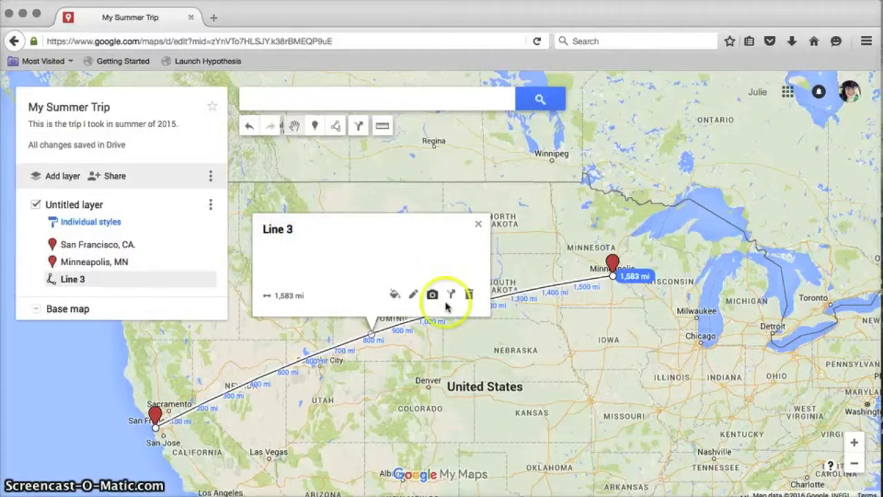
pyautogui.click(413, 295)
pyautogui.write('Flight Path')
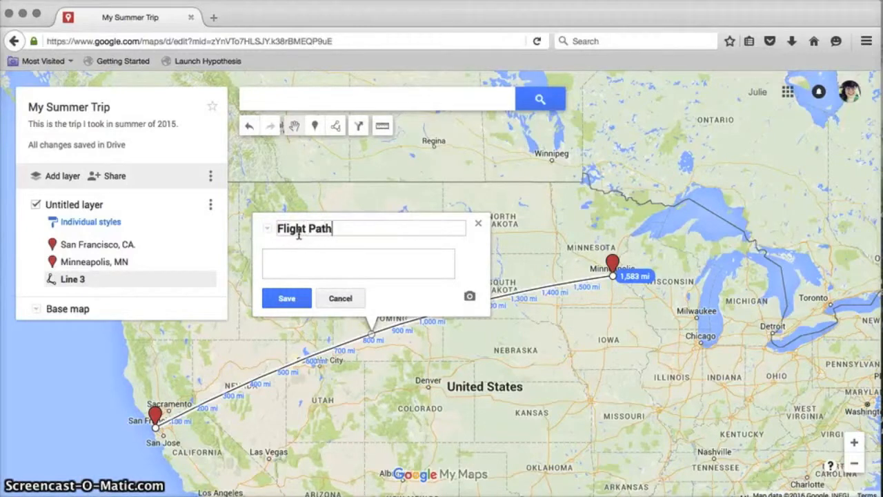
# Describe the flight line as "I flew on a 747 for 5 hours, traveling 1583 miles.", save it and close its details.
pyautogui.write('I flew on a 747')
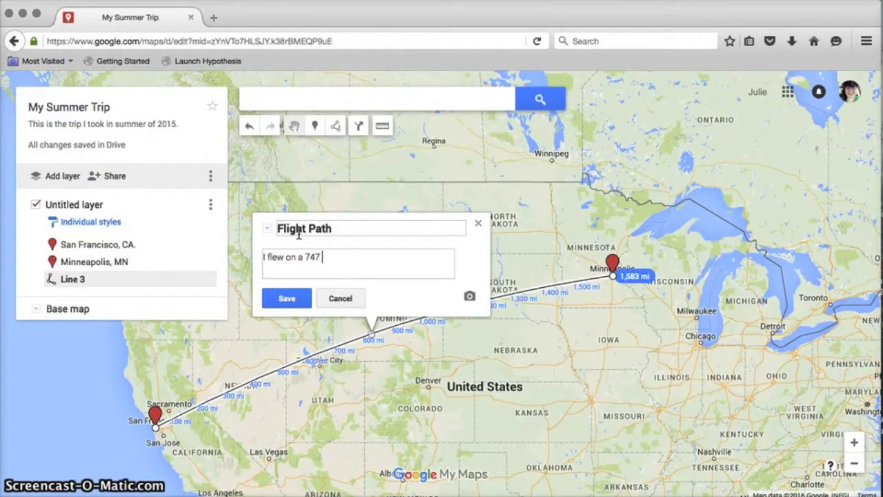
pyautogui.write(' for 5 hours, traveling')
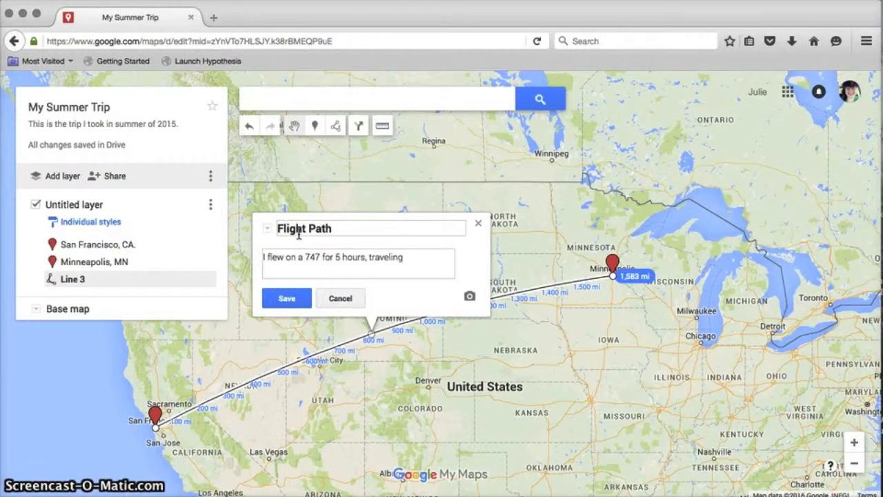
pyautogui.write(' 1583')
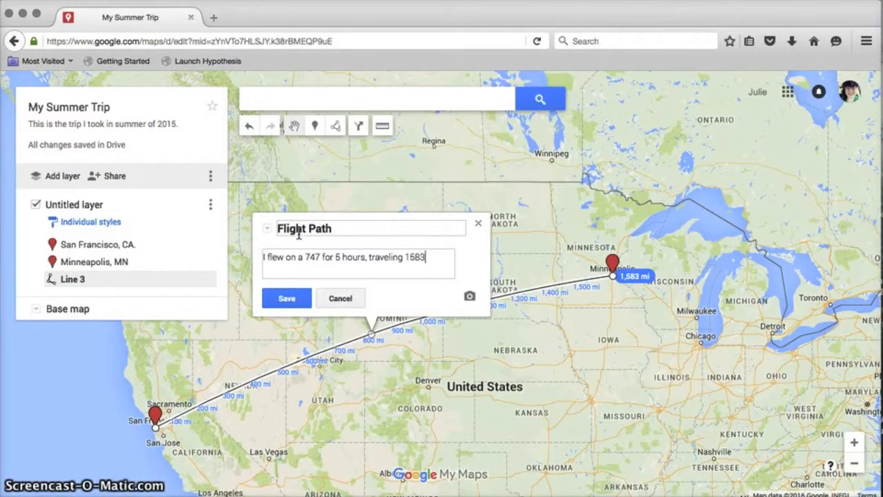
pyautogui.write('les.')
pyautogui.click(301, 300)
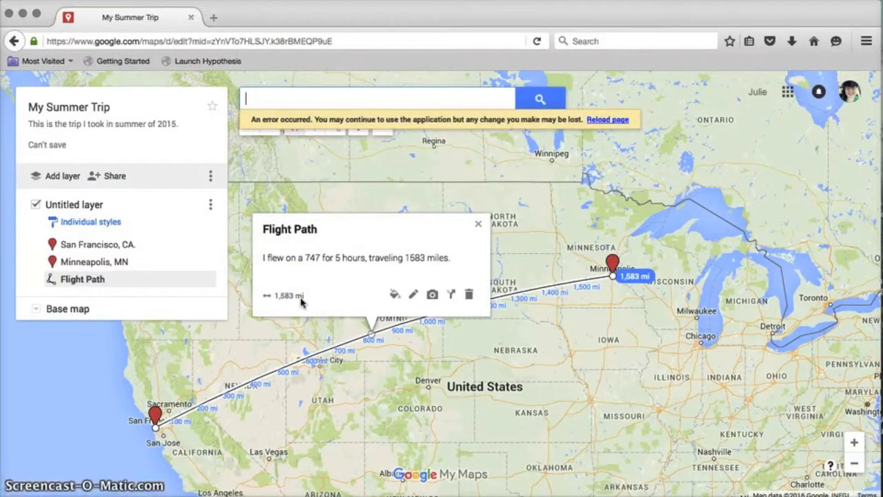
pyautogui.click(69, 374)
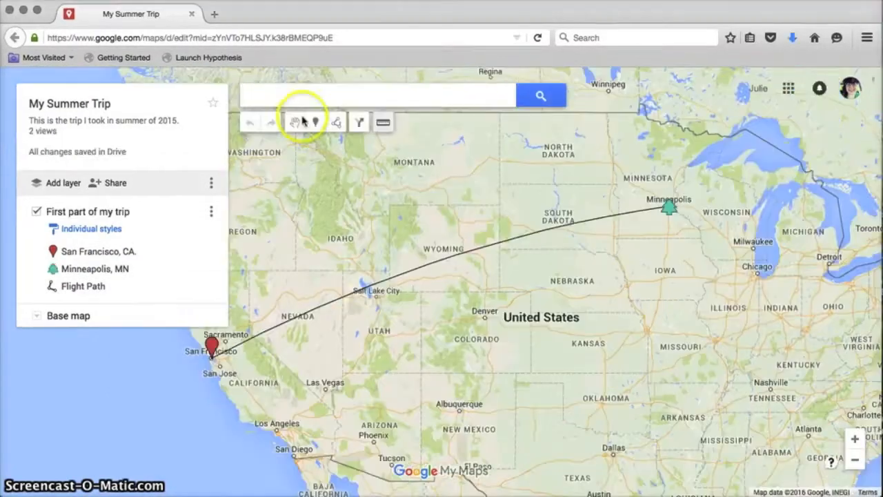
# Measure Nevada's perimeter and area by tracing its state border as a closed shape, and check the outline up close.
pyautogui.moveTo(462, 310); pyautogui.dragTo(665, 272)
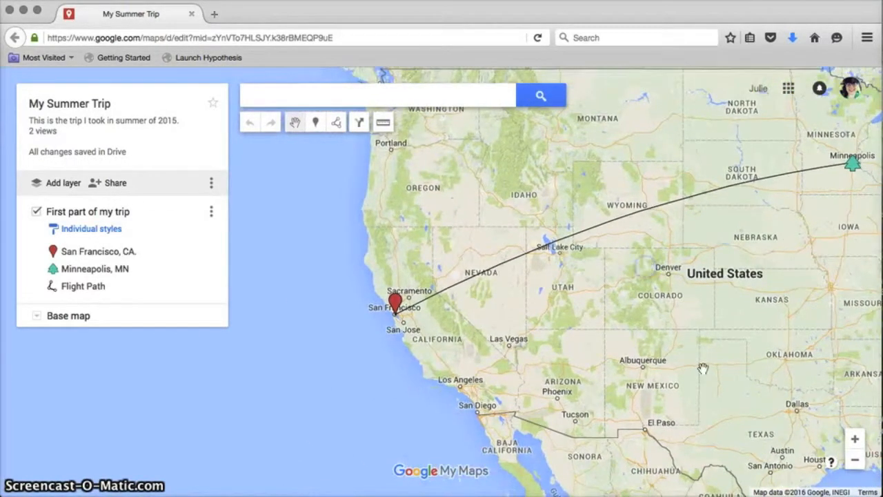
pyautogui.click(855, 439)
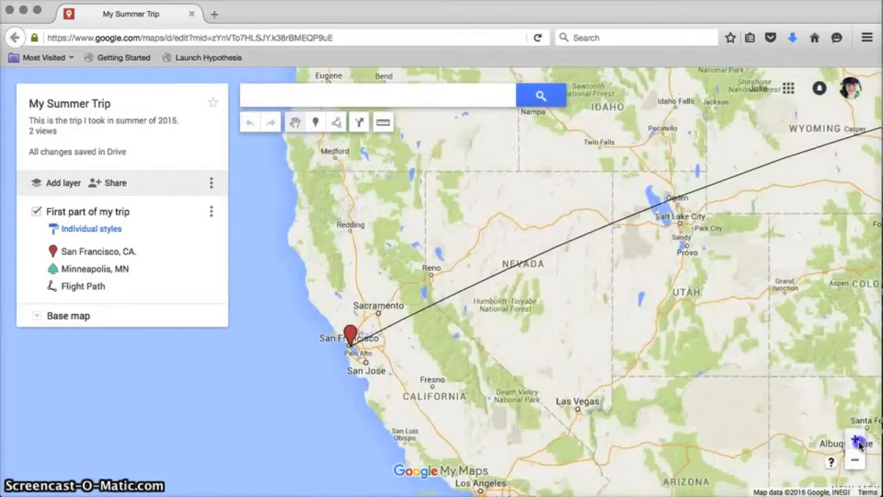
pyautogui.click(856, 440)
pyautogui.click(856, 462)
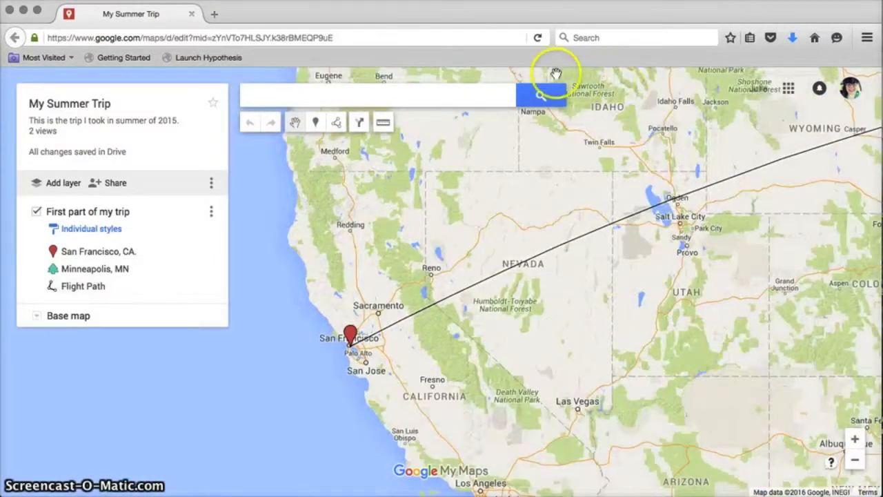
pyautogui.click(383, 123)
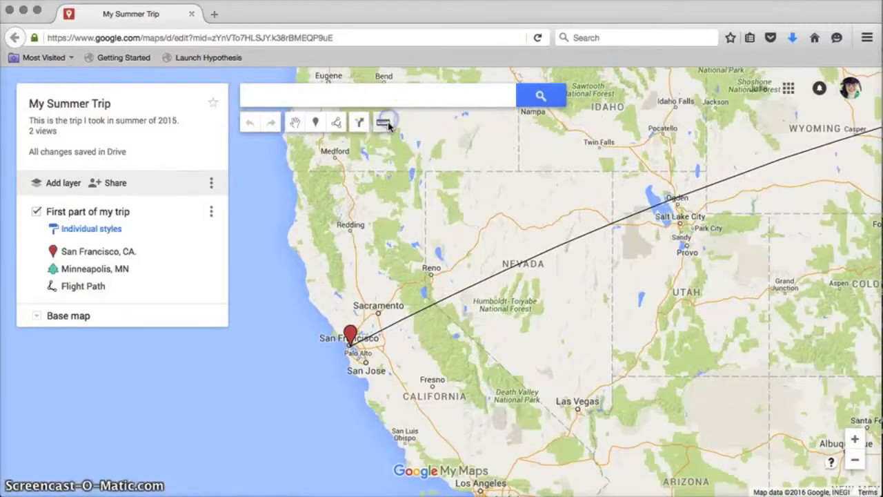
pyautogui.click(426, 172)
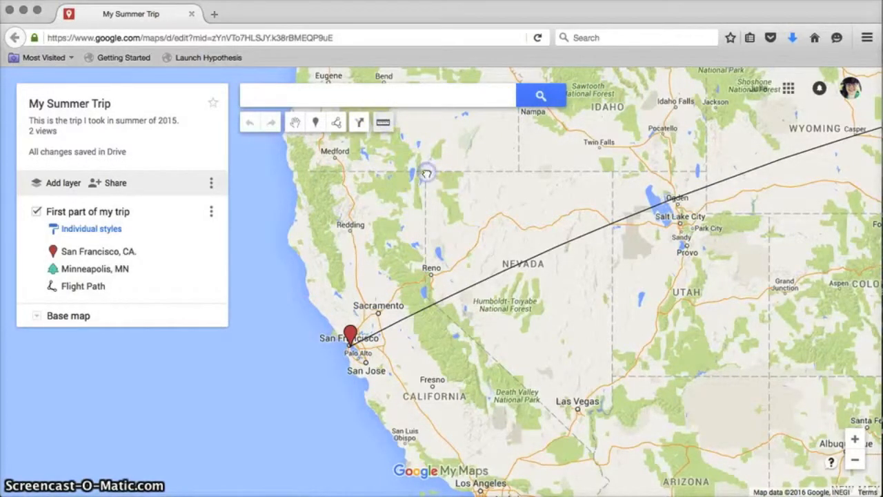
pyautogui.click(611, 172)
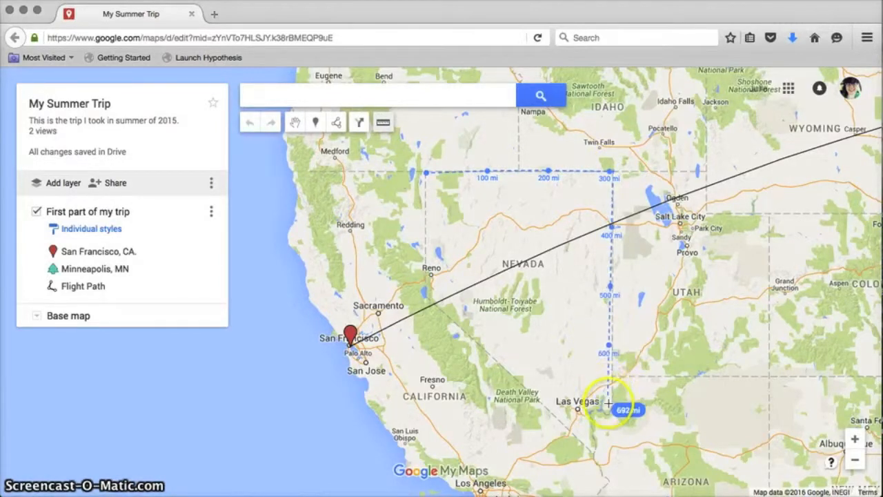
pyautogui.click(599, 411)
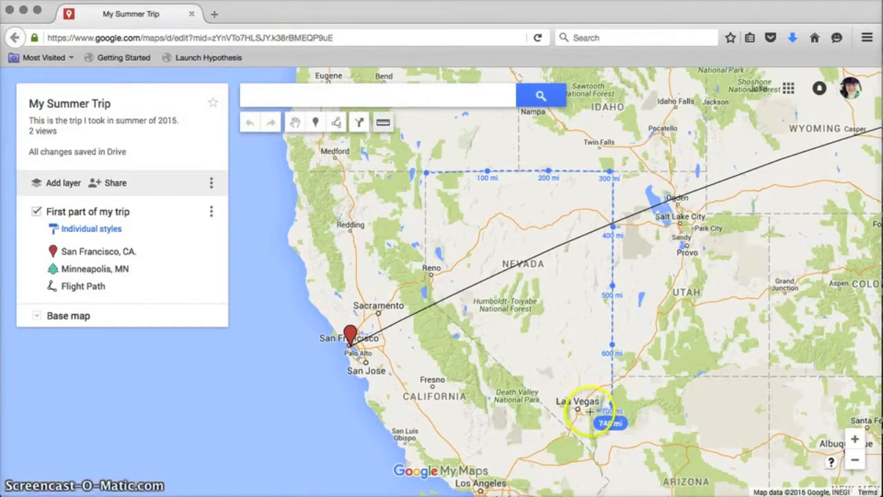
pyautogui.click(594, 438)
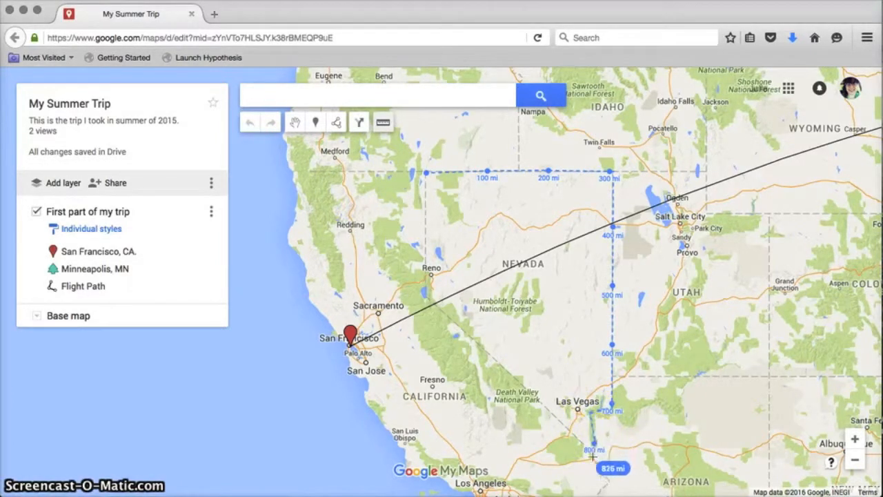
pyautogui.click(592, 458)
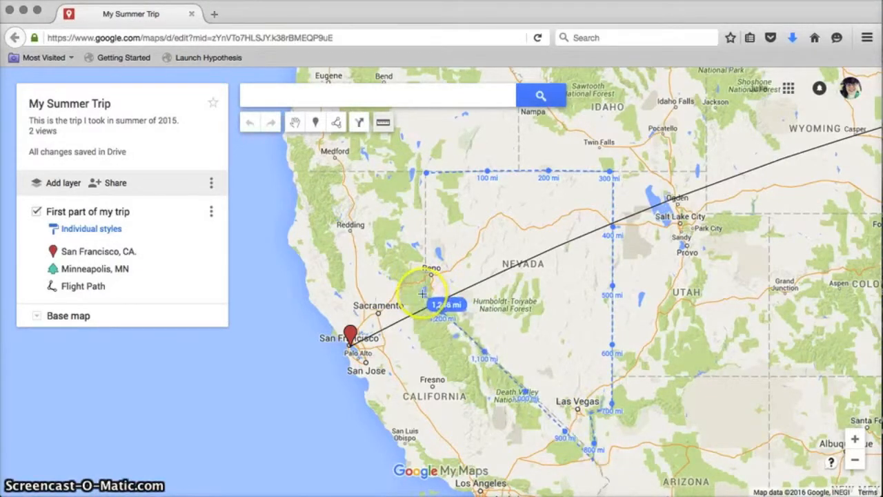
pyautogui.click(425, 174)
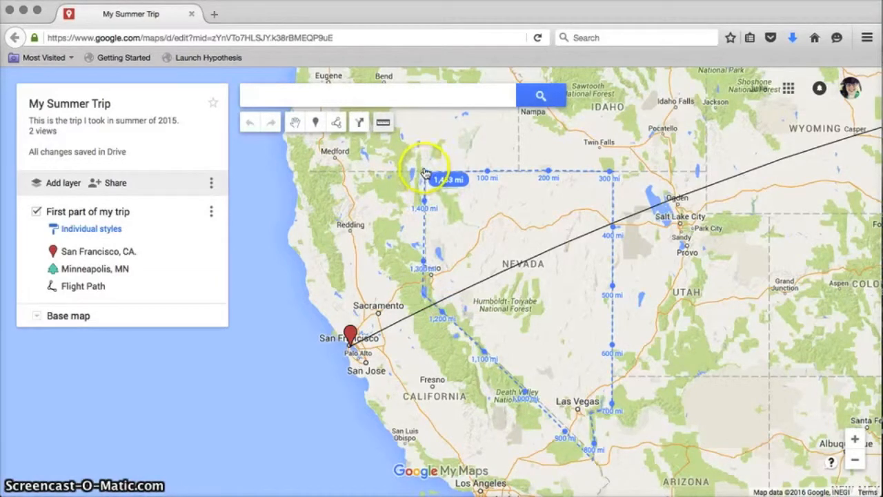
pyautogui.click(426, 173)
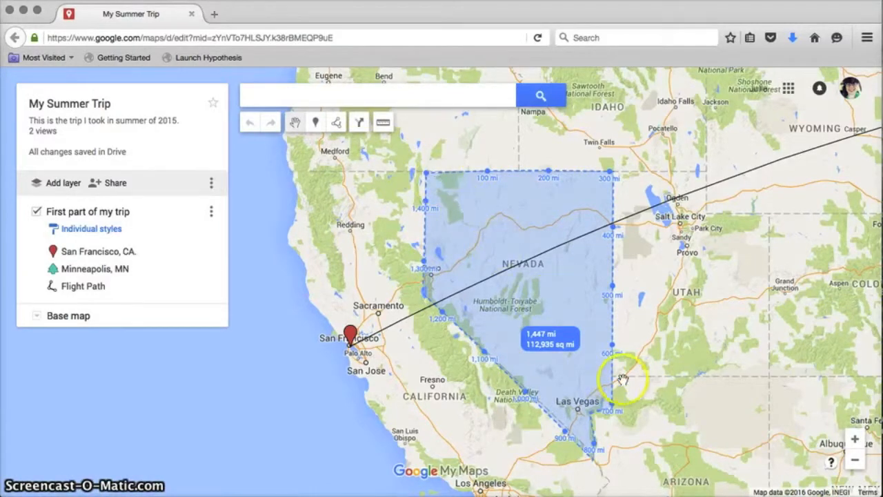
pyautogui.click(856, 441)
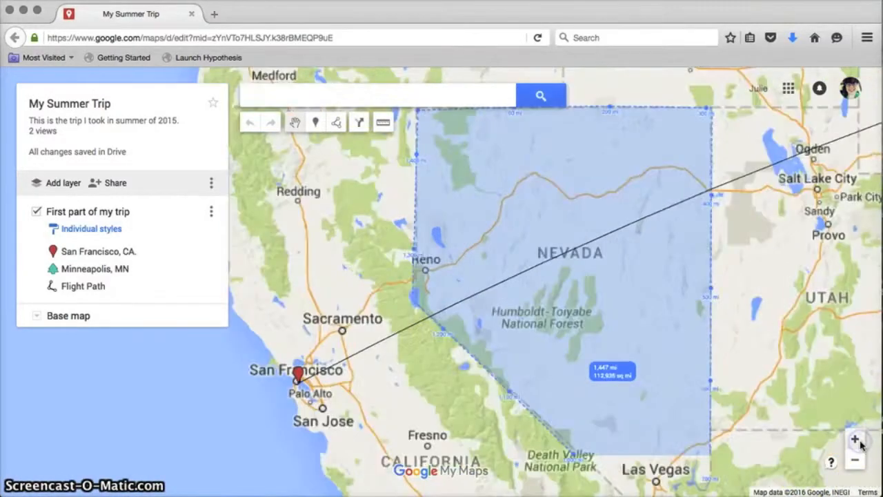
pyautogui.moveTo(823, 399); pyautogui.dragTo(675, 286)
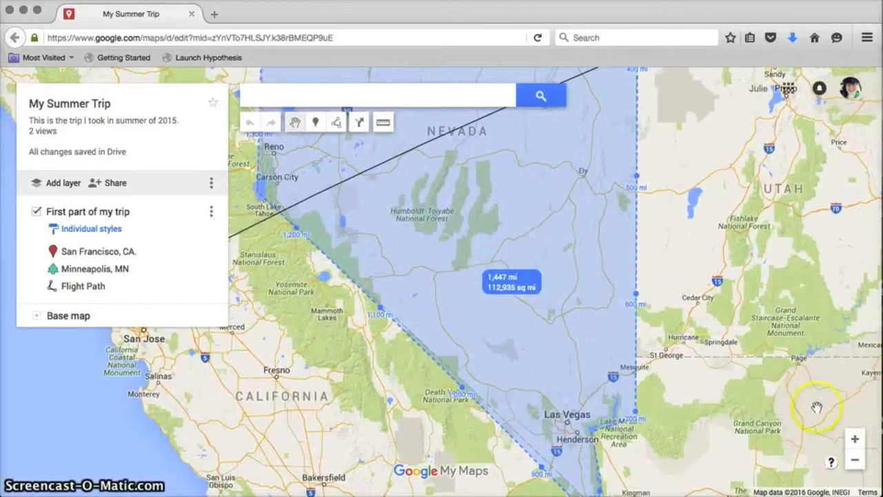
pyautogui.click(856, 440)
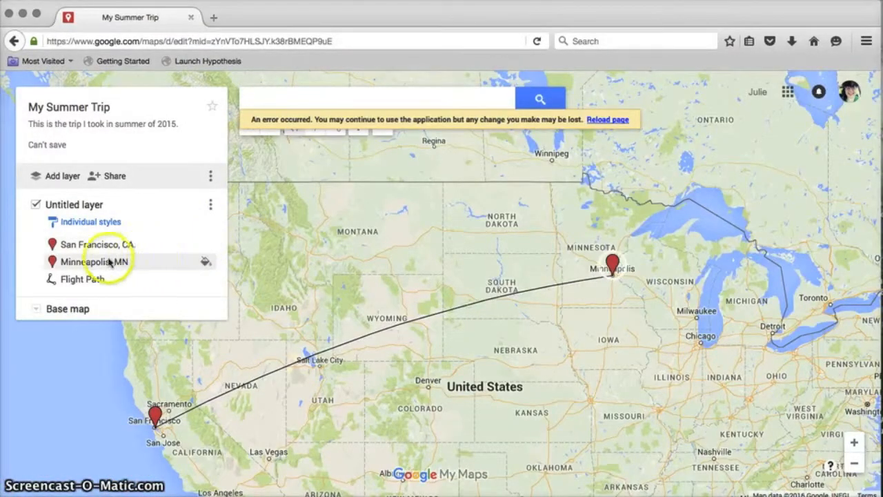
# Color the Minneapolis marker green and give it the pine tree icon from the Recreation icons.
pyautogui.click(205, 263)
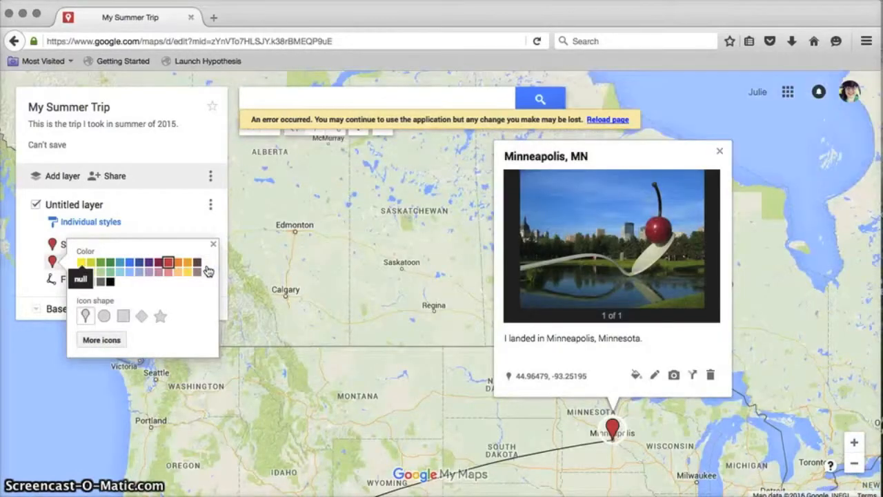
pyautogui.click(111, 263)
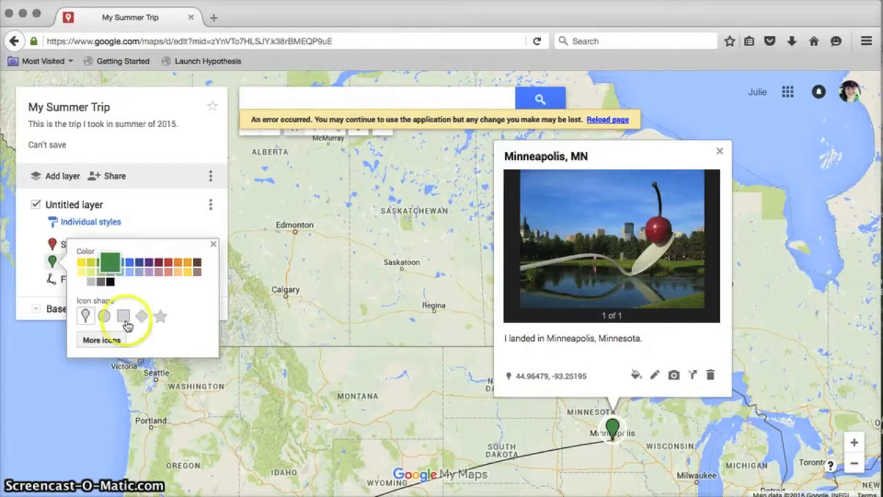
pyautogui.click(109, 340)
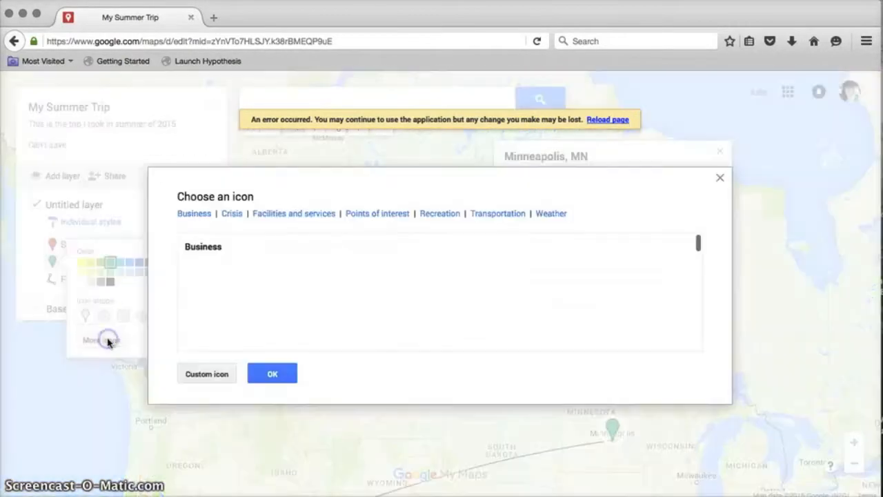
pyautogui.scroll(-5, 398, 301)
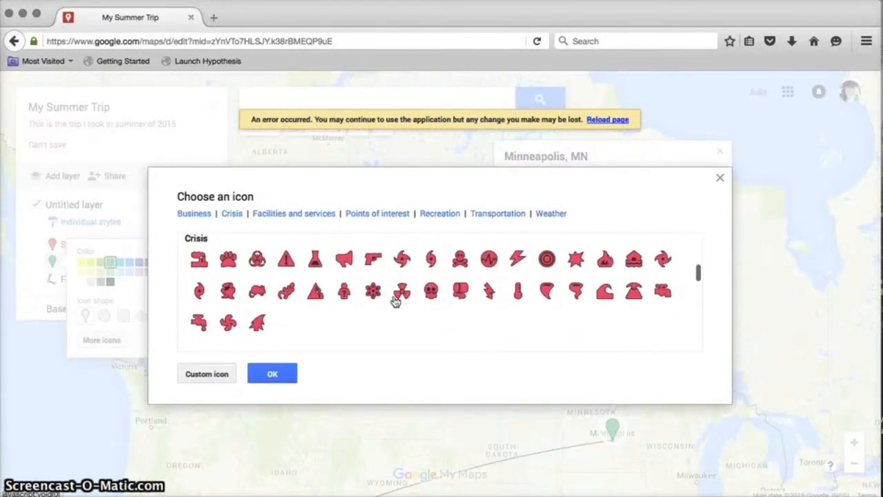
pyautogui.scroll(-3, 395, 301)
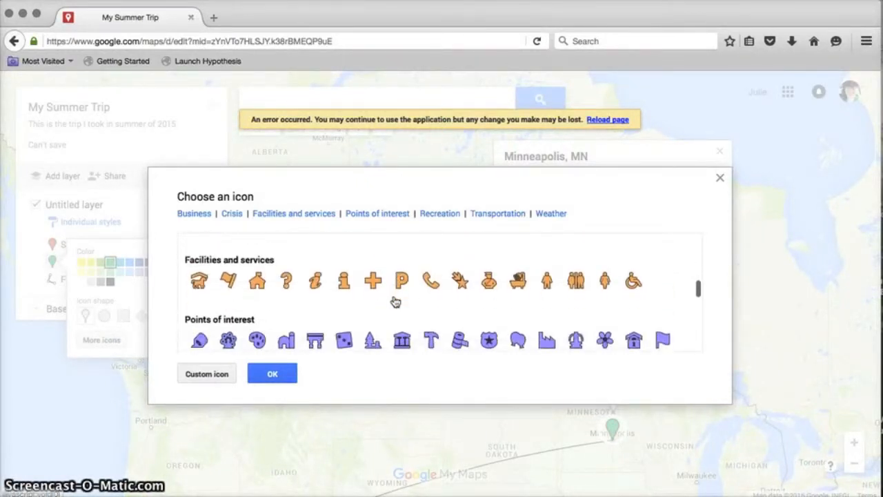
pyautogui.scroll(-5, 395, 301)
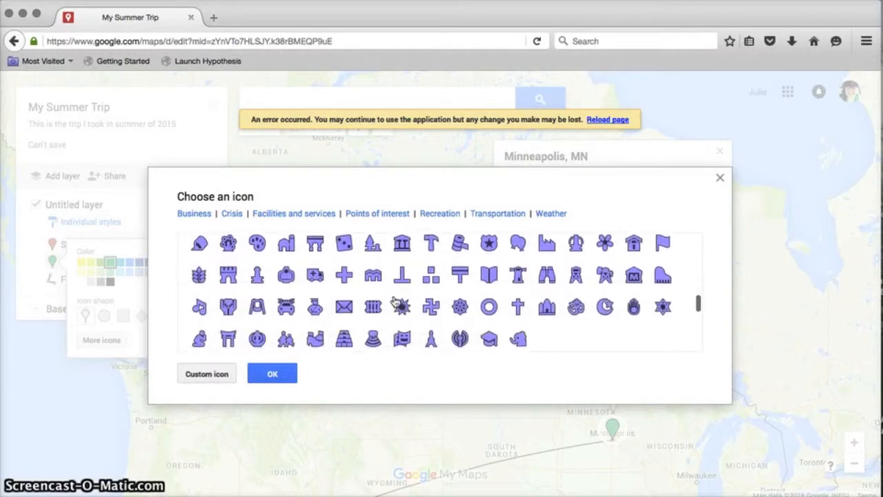
pyautogui.scroll(-5, 395, 300)
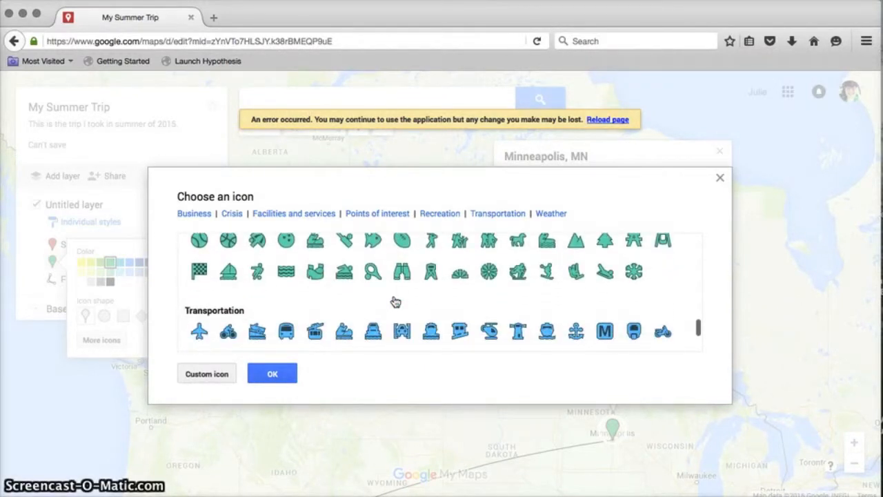
pyautogui.scroll(1, 394, 299)
pyautogui.click(606, 262)
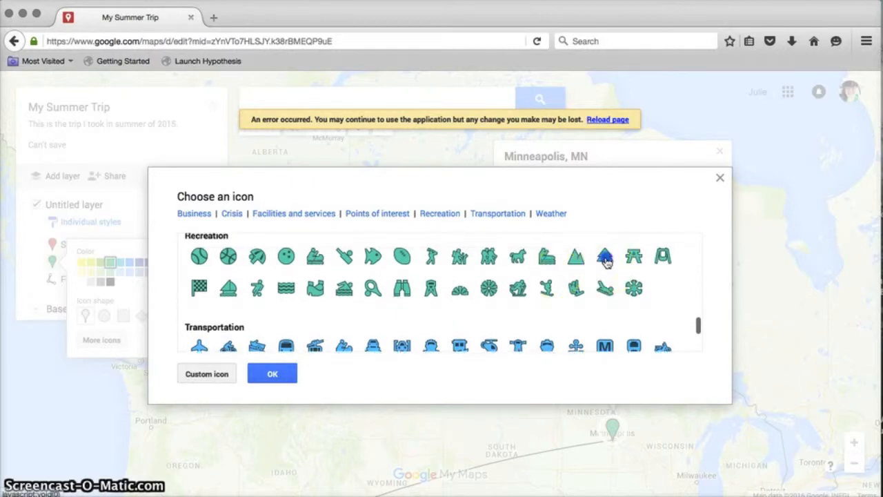
pyautogui.click(272, 373)
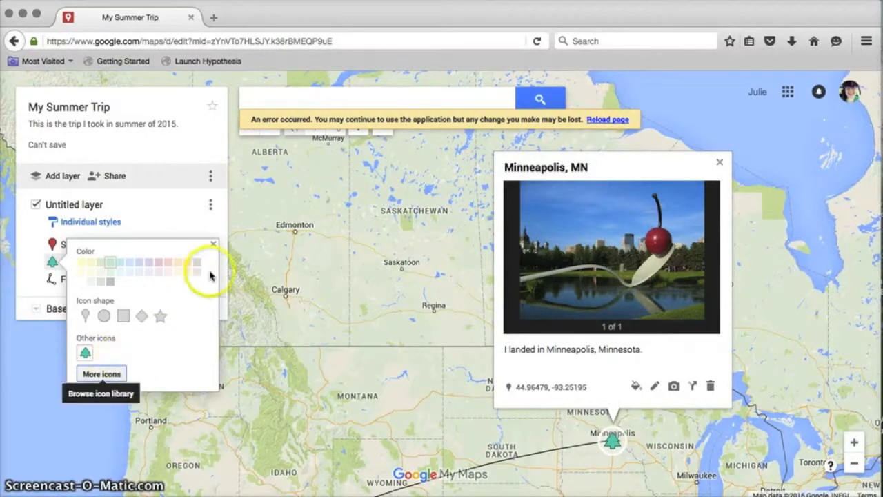
pyautogui.click(213, 245)
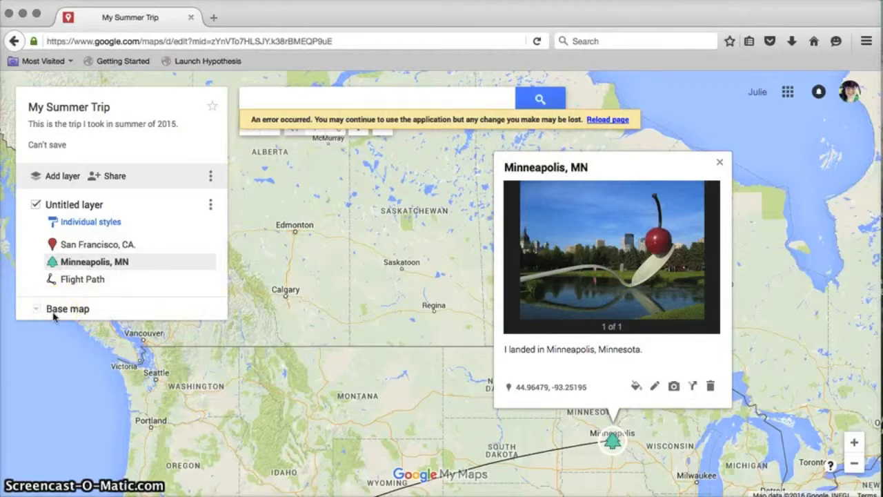
# Rename the untitled layer as "First part of my trip".
pyautogui.click(69, 206)
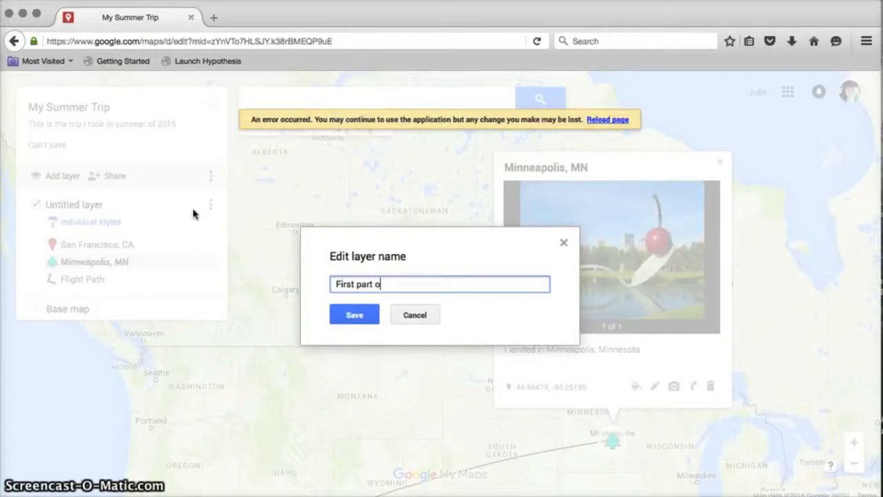
pyautogui.write('First part of my trip')
pyautogui.click(353, 317)
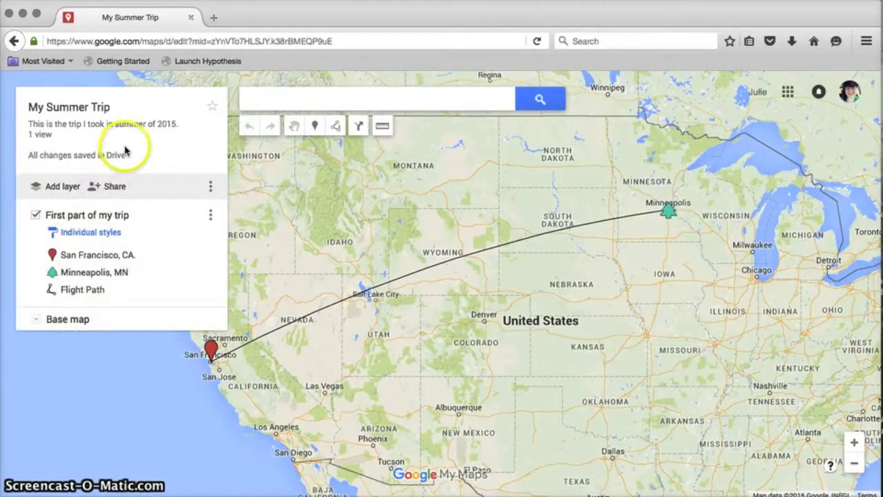
# Turn on link sharing for the map so that anyone with the link can access it.
pyautogui.click(115, 188)
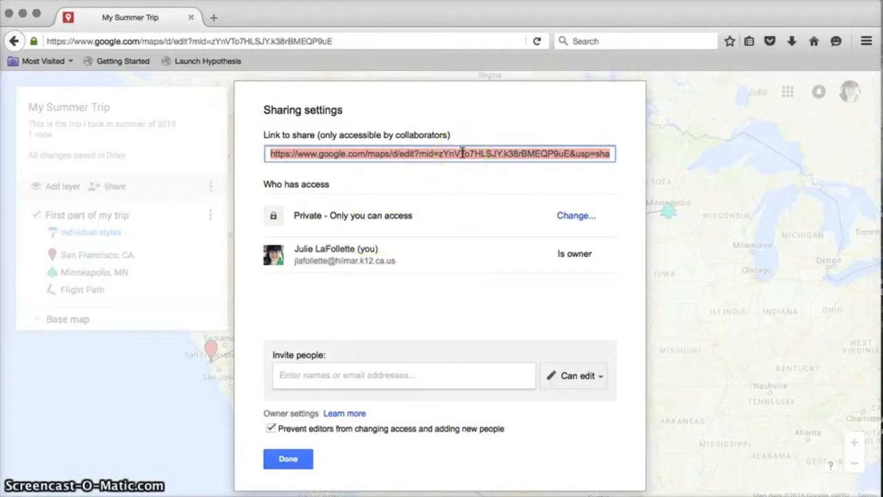
pyautogui.click(572, 218)
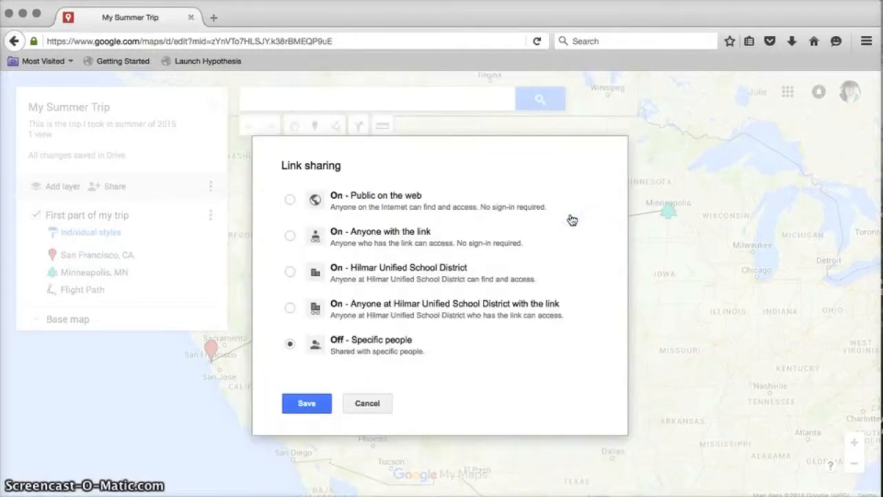
pyautogui.click(409, 232)
pyautogui.click(308, 432)
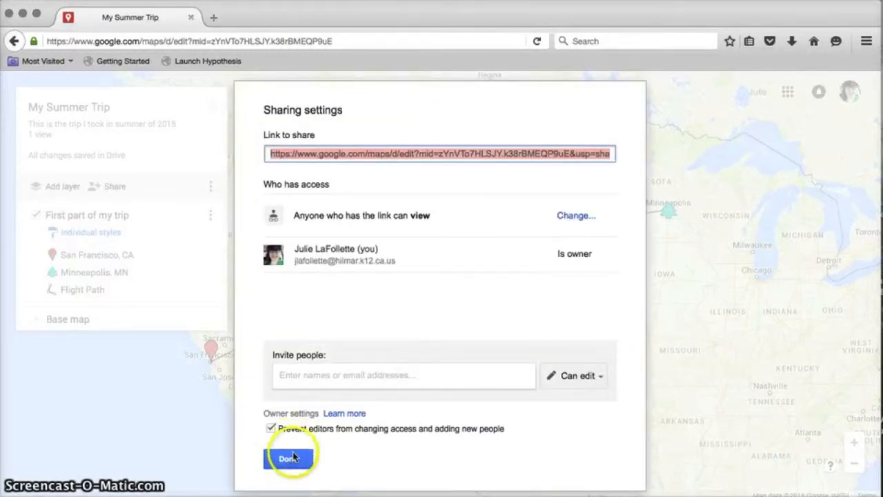
pyautogui.click(290, 457)
# Enter a person's first name as an invitee in the map's sharing settings, and discard the invitation unsent.
pyautogui.click(102, 188)
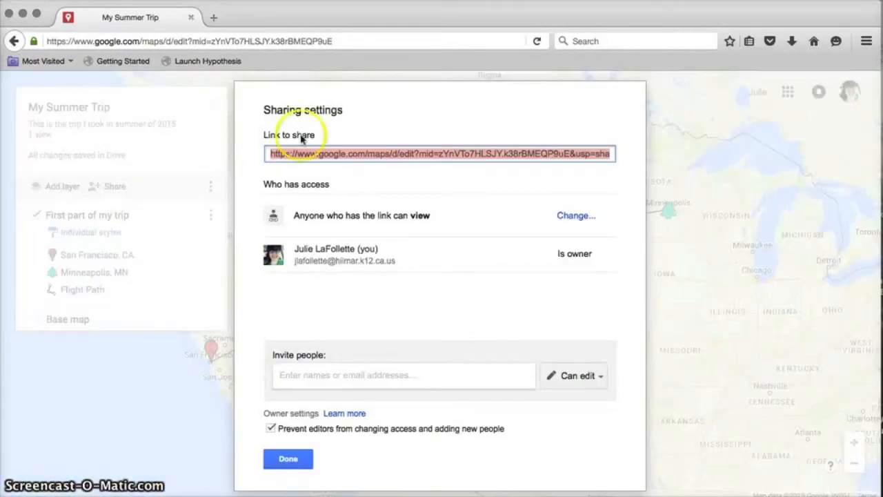
pyautogui.click(299, 374)
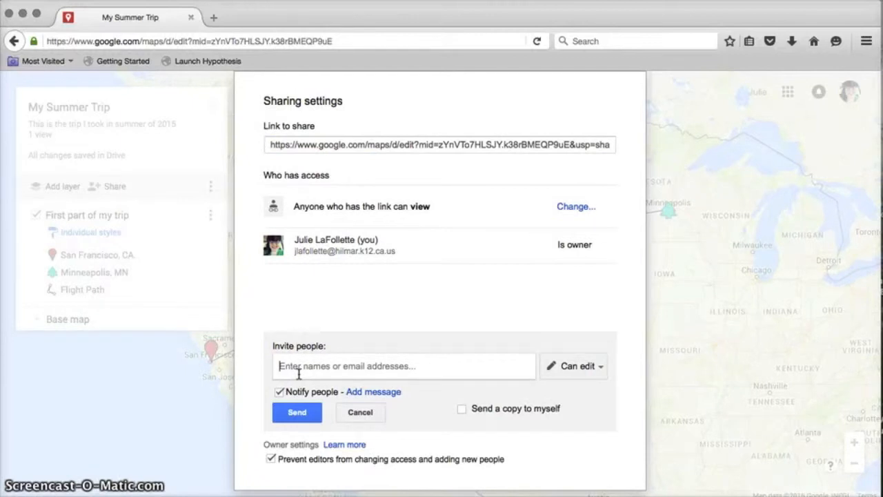
pyautogui.write('isabel')
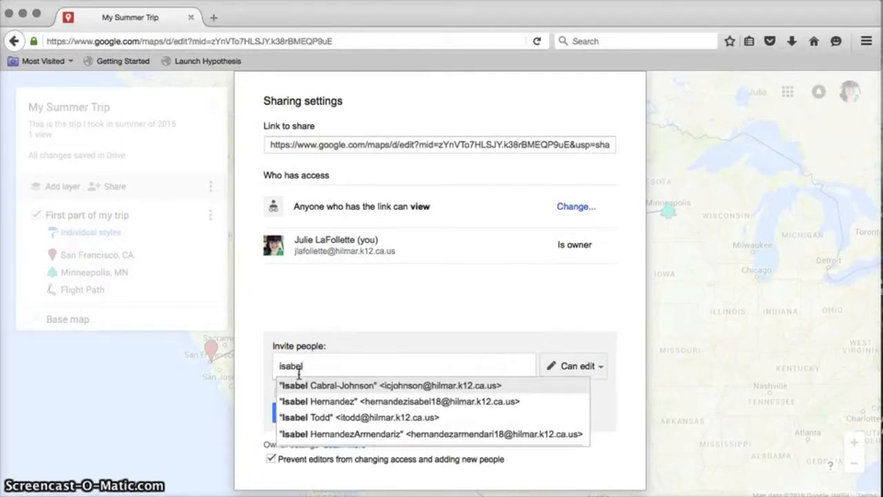
pyautogui.click(218, 388)
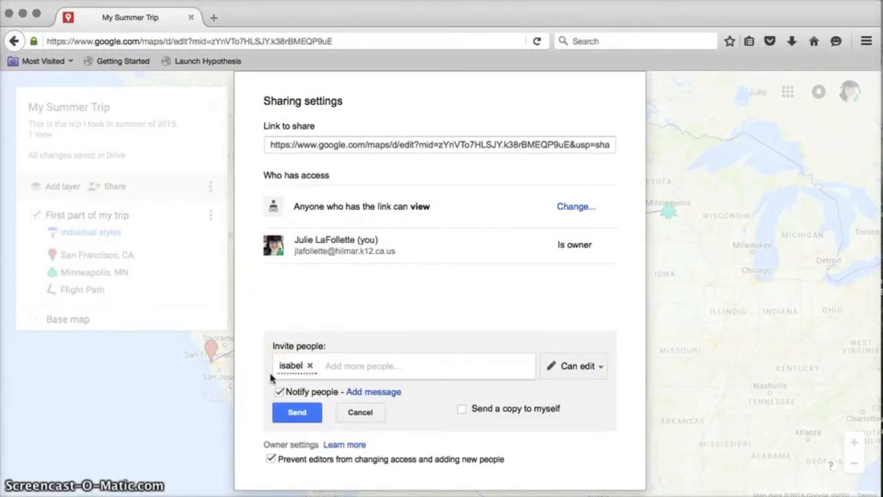
pyautogui.click(310, 366)
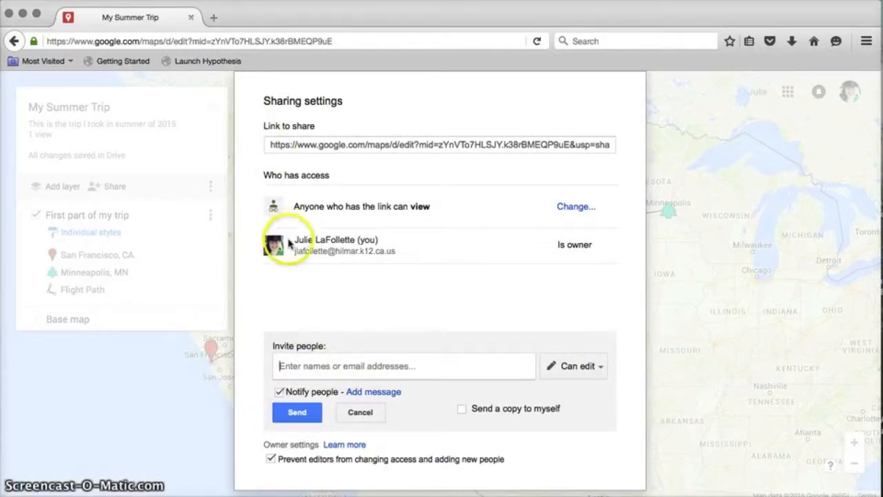
pyautogui.click(358, 414)
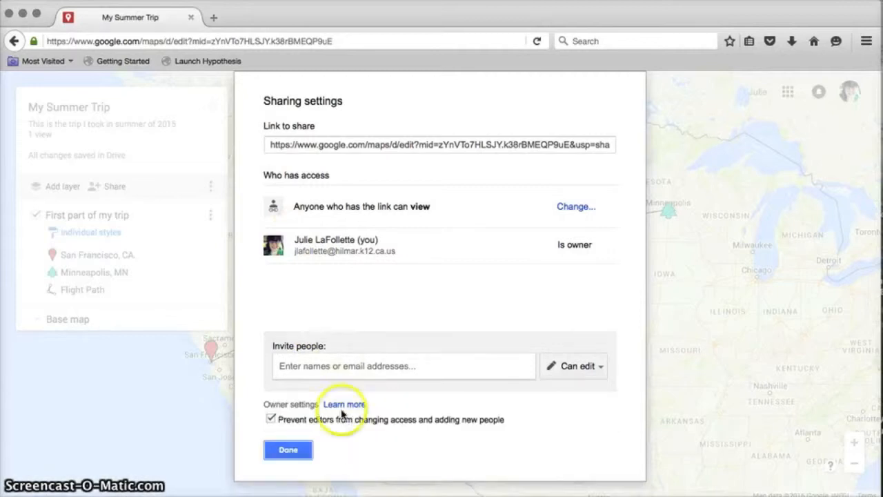
pyautogui.click(288, 449)
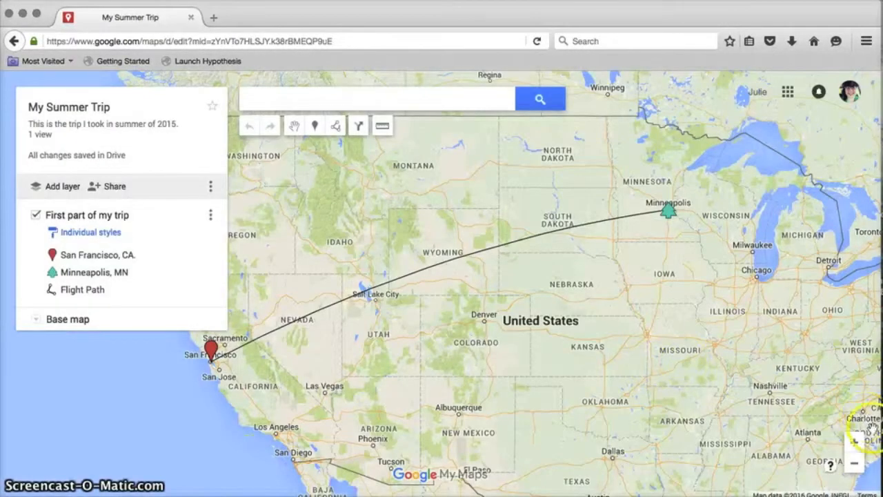
# Measure the distance from San Francisco across the Pacific to Australia, and clear the measurement.
pyautogui.click(856, 463)
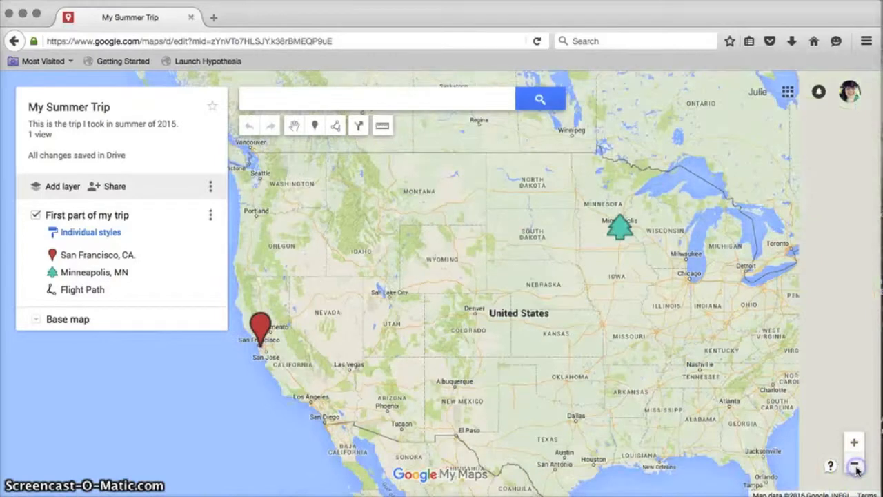
pyautogui.click(855, 464)
pyautogui.click(856, 464)
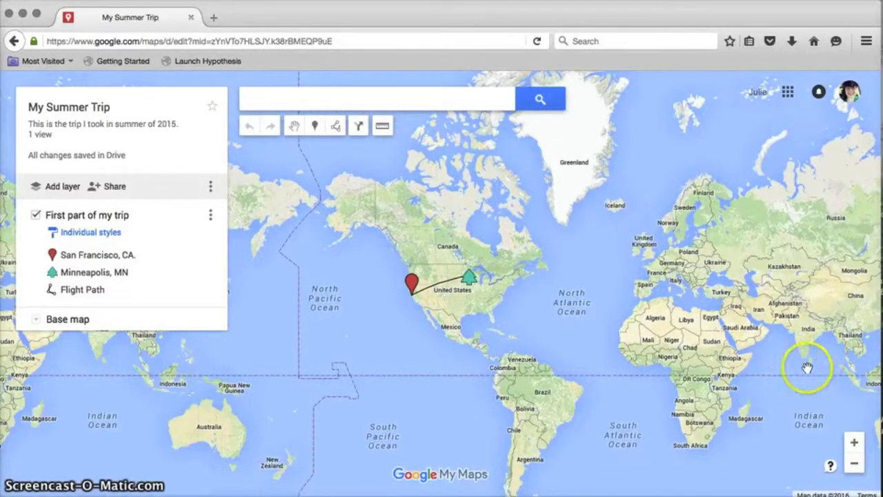
pyautogui.moveTo(774, 370); pyautogui.dragTo(675, 376)
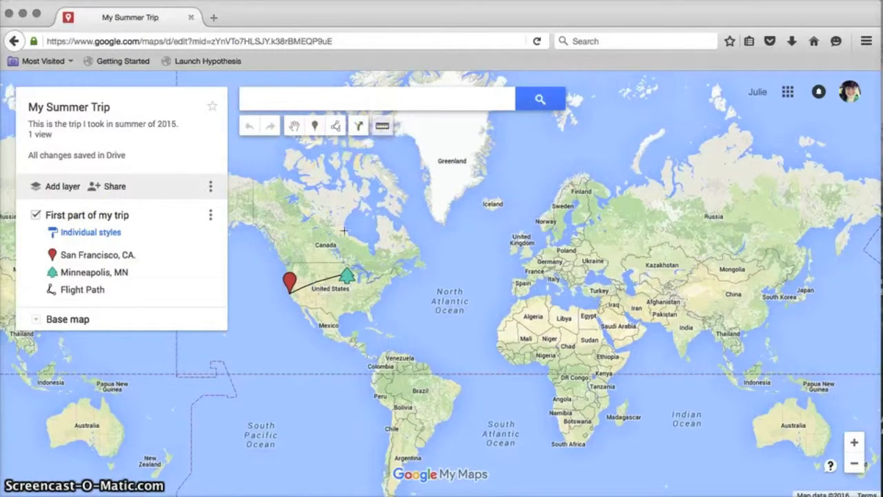
pyautogui.click(295, 296)
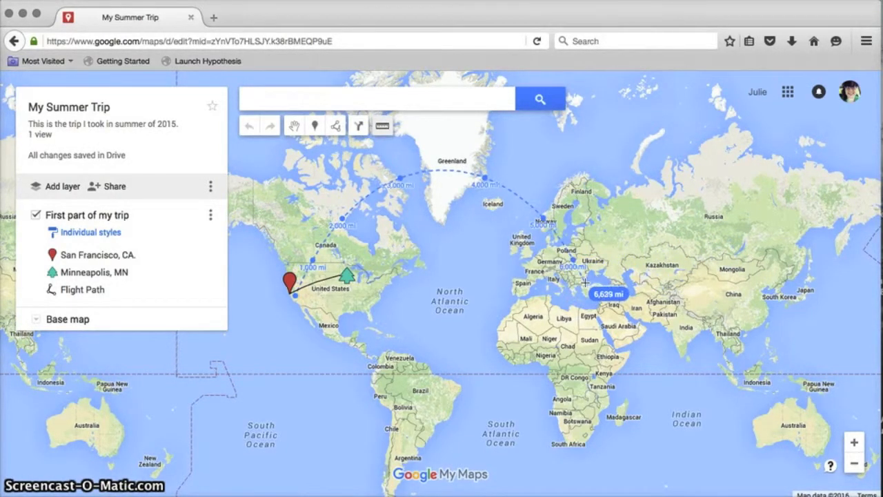
pyautogui.click(612, 356)
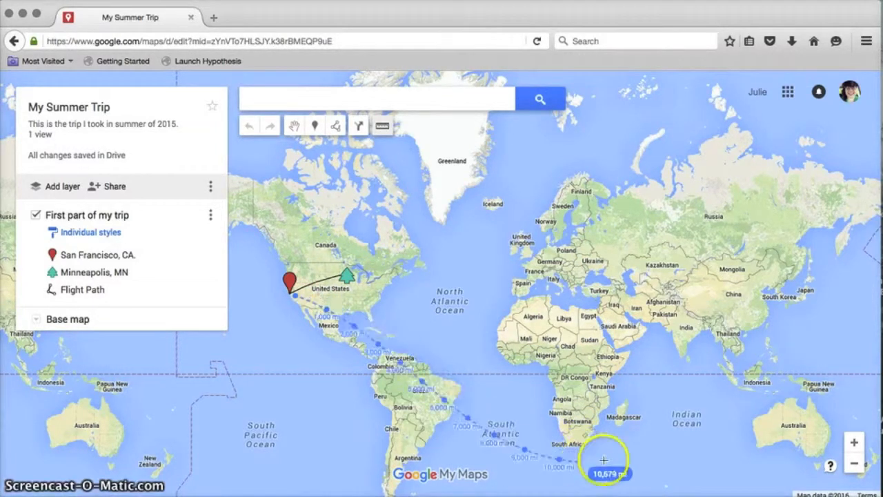
pyautogui.click(779, 431)
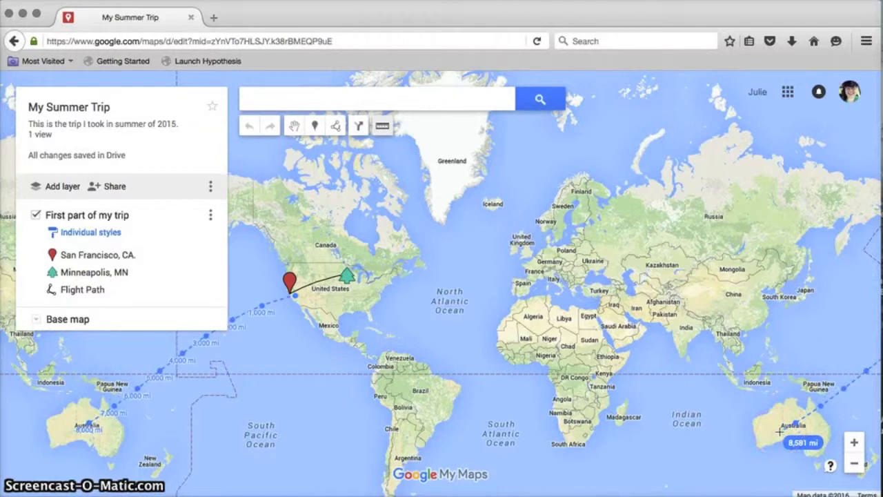
pyautogui.moveTo(778, 431); pyautogui.dragTo(572, 370)
pyautogui.click(541, 377)
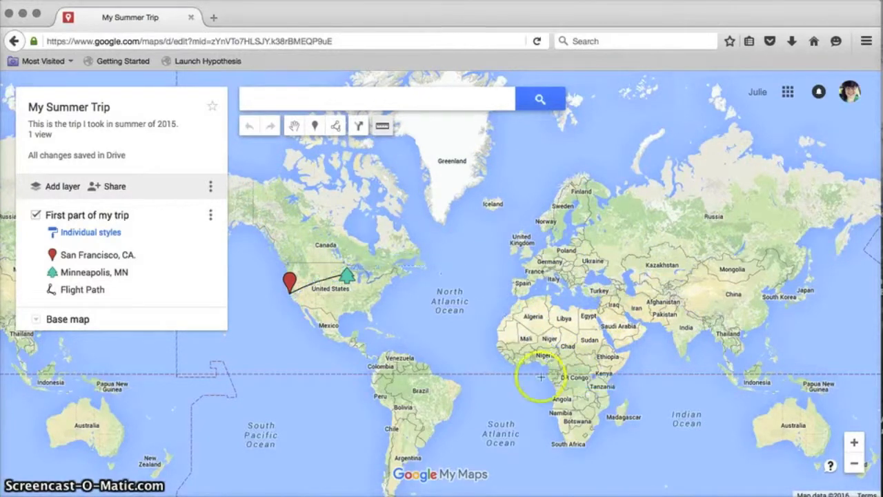
pyautogui.click(296, 127)
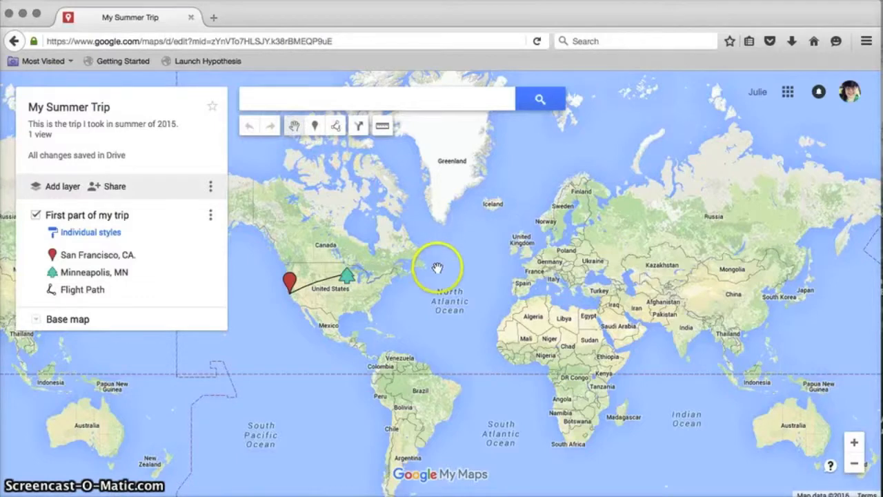
pyautogui.moveTo(399, 269); pyautogui.dragTo(696, 238)
pyautogui.moveTo(357, 278)
pyautogui.mouseDown()
pyautogui.moveTo(769, 258)
pyautogui.moveTo(507, 256)
pyautogui.moveTo(373, 276)
pyautogui.mouseUp()
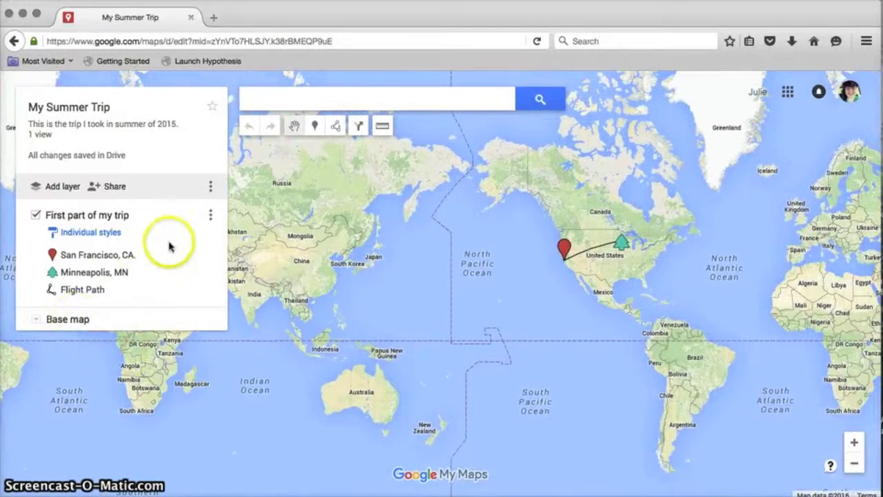
pyautogui.click(211, 217)
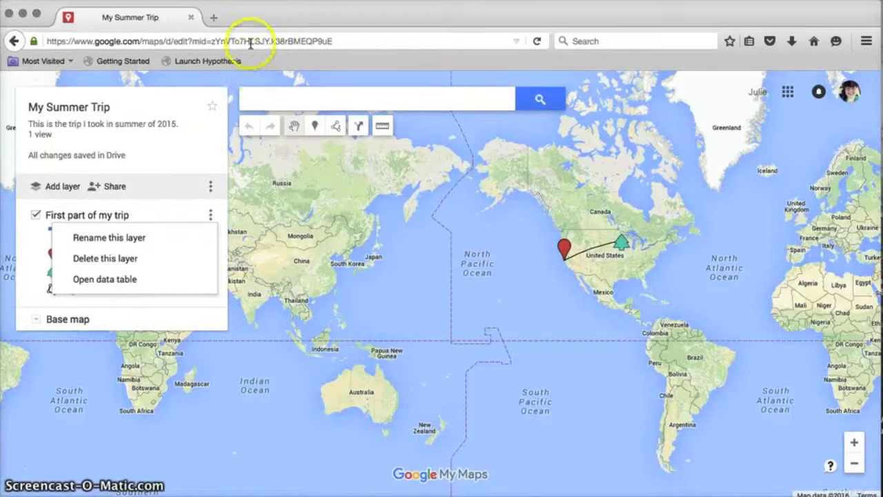
# Open drive.google.com in a new browser tab, look for My Summer Trip among the recent files, and return to the map.
pyautogui.click(219, 12)
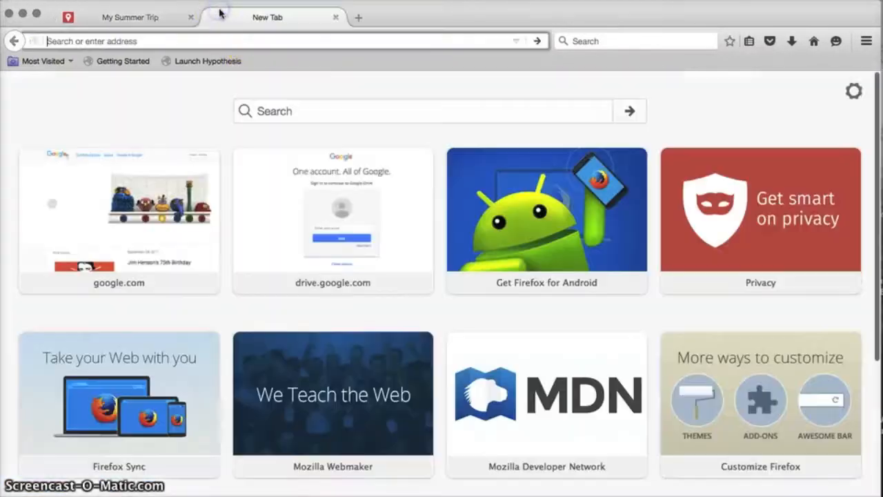
pyautogui.write('drive.google.com/')
pyautogui.press('Return')
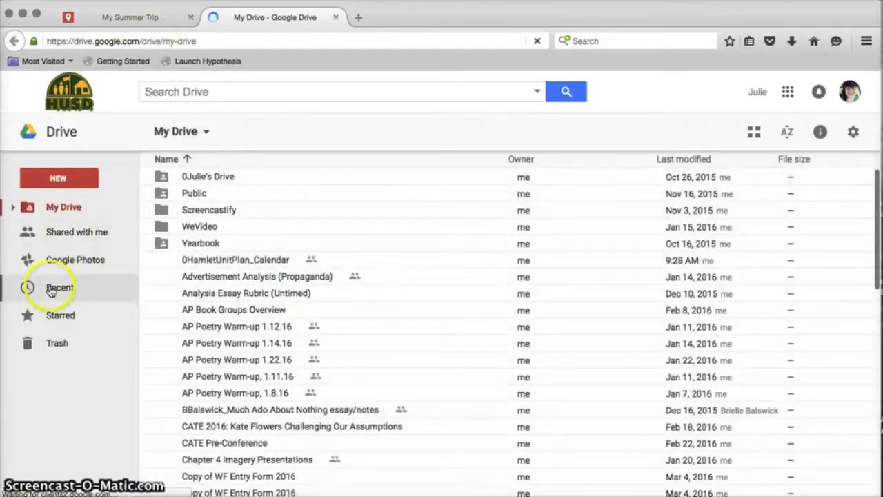
pyautogui.click(50, 289)
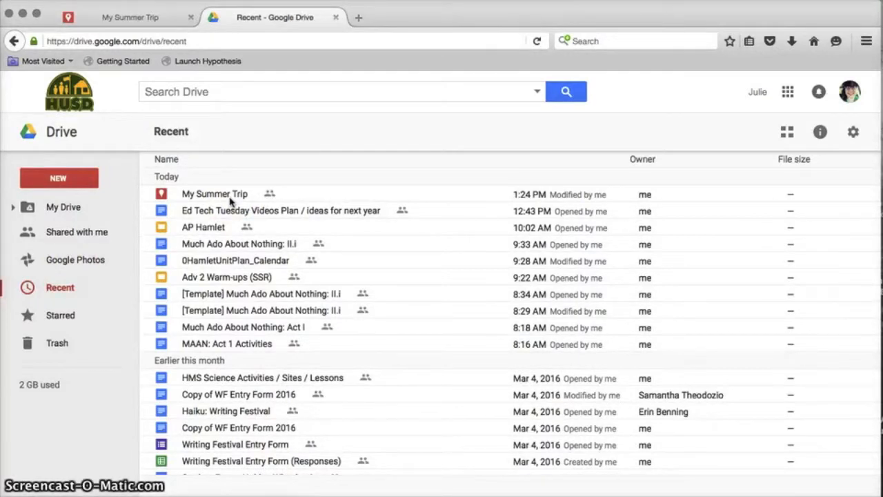
pyautogui.click(112, 17)
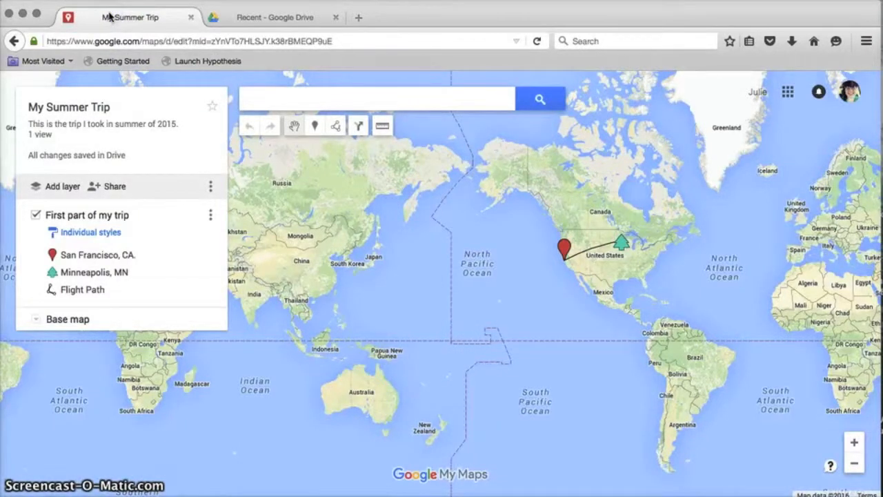